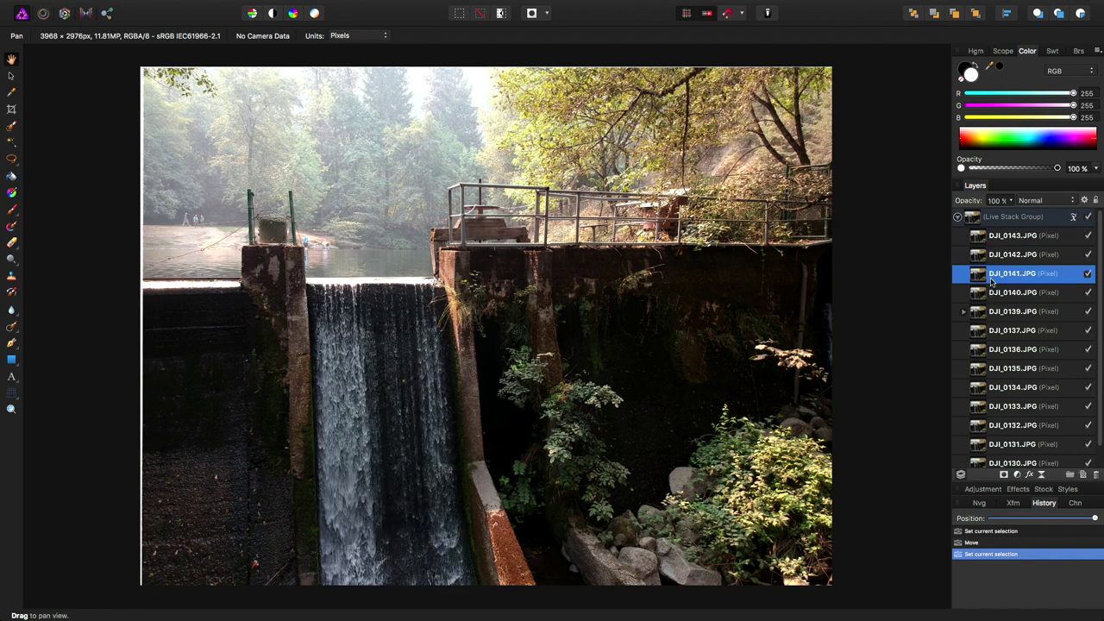
Step: View frames DJI_0140, DJI_0139 and DJI_0137 individually, comparing DJI_0139 with DJI_0137
{"action": "left_click", "coordinate": [1013, 292]}
{"action": "left_click", "coordinate": [994, 312]}
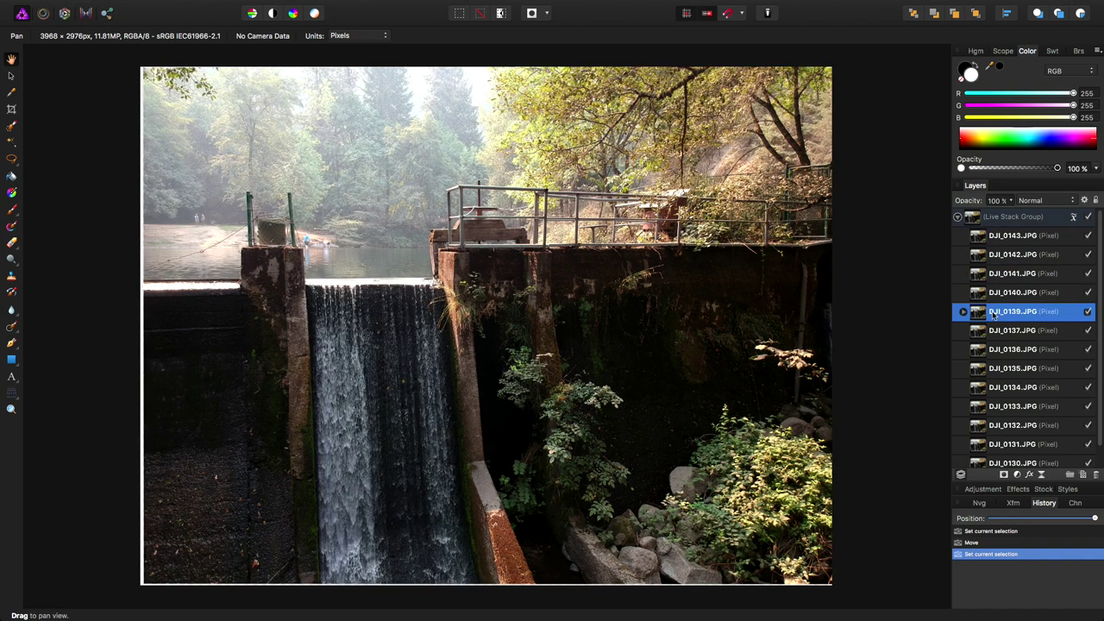
{"action": "left_click", "coordinate": [993, 332]}
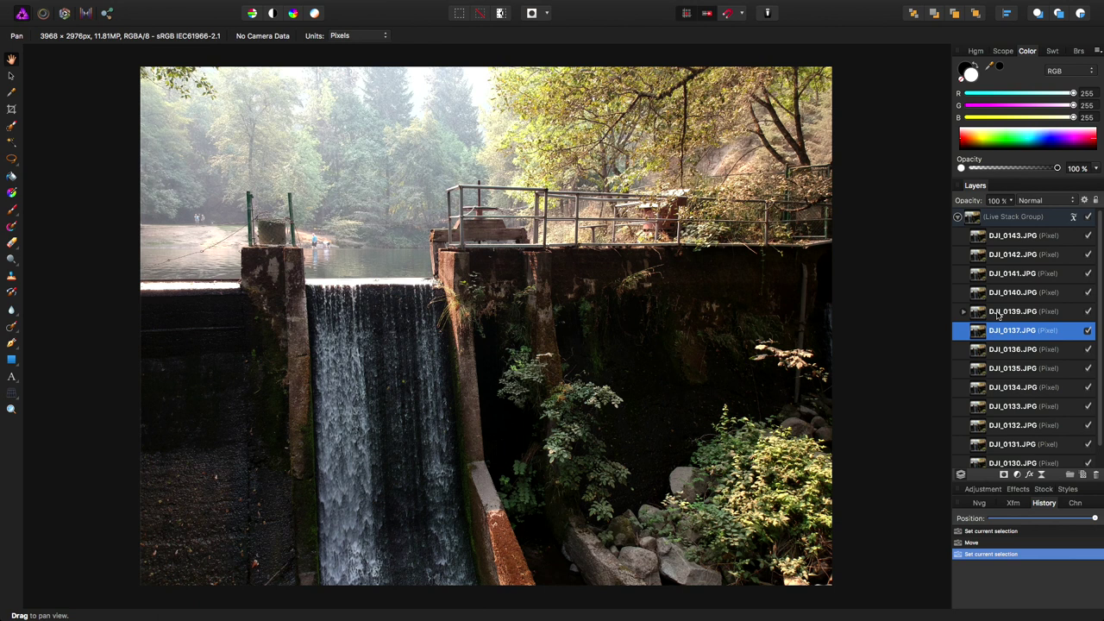
{"action": "left_click", "coordinate": [997, 316]}
{"action": "left_click", "coordinate": [996, 333]}
Step: Step through frames DJI_0136 down to DJI_0130, then revisit DJI_0132 and DJI_0135
{"action": "left_click", "coordinate": [990, 351]}
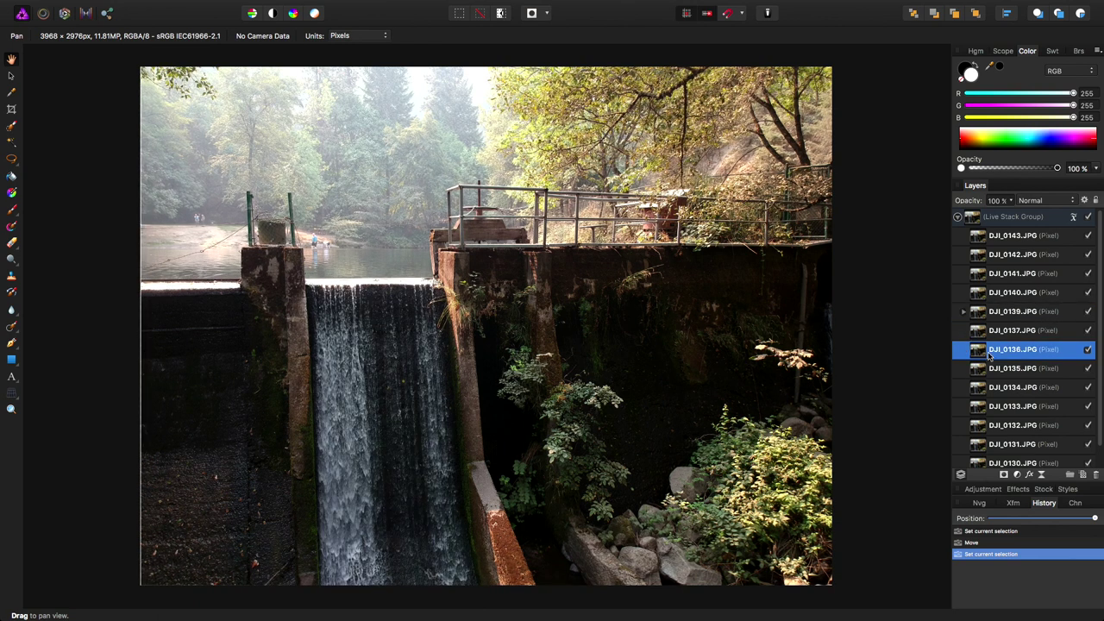
{"action": "left_click", "coordinate": [989, 368]}
{"action": "left_click", "coordinate": [990, 389]}
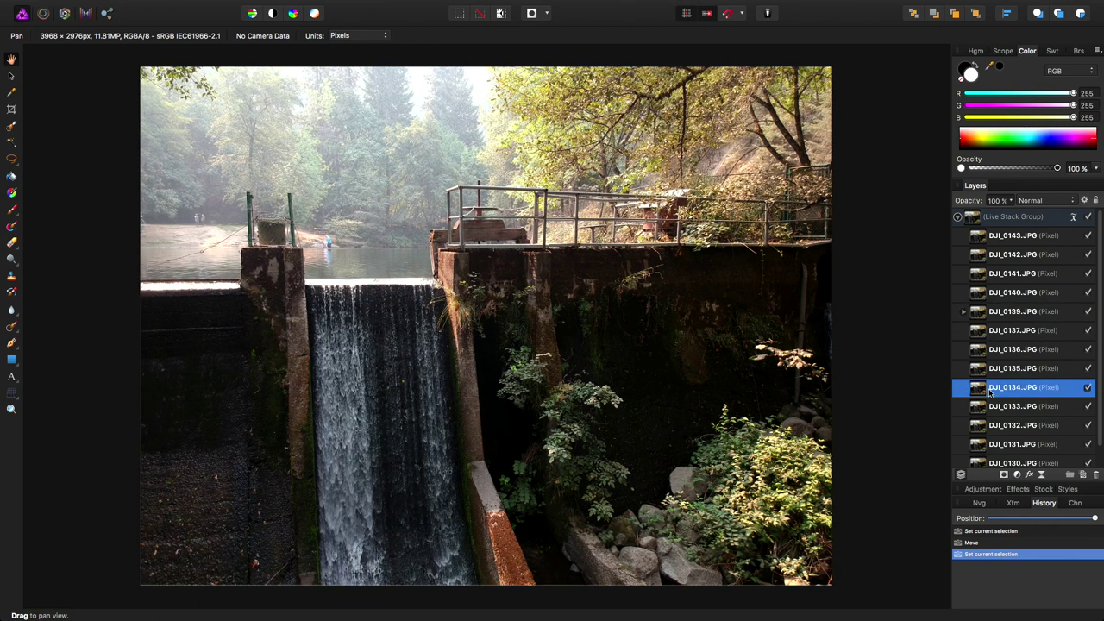
{"action": "left_click", "coordinate": [993, 406]}
{"action": "left_click", "coordinate": [994, 425]}
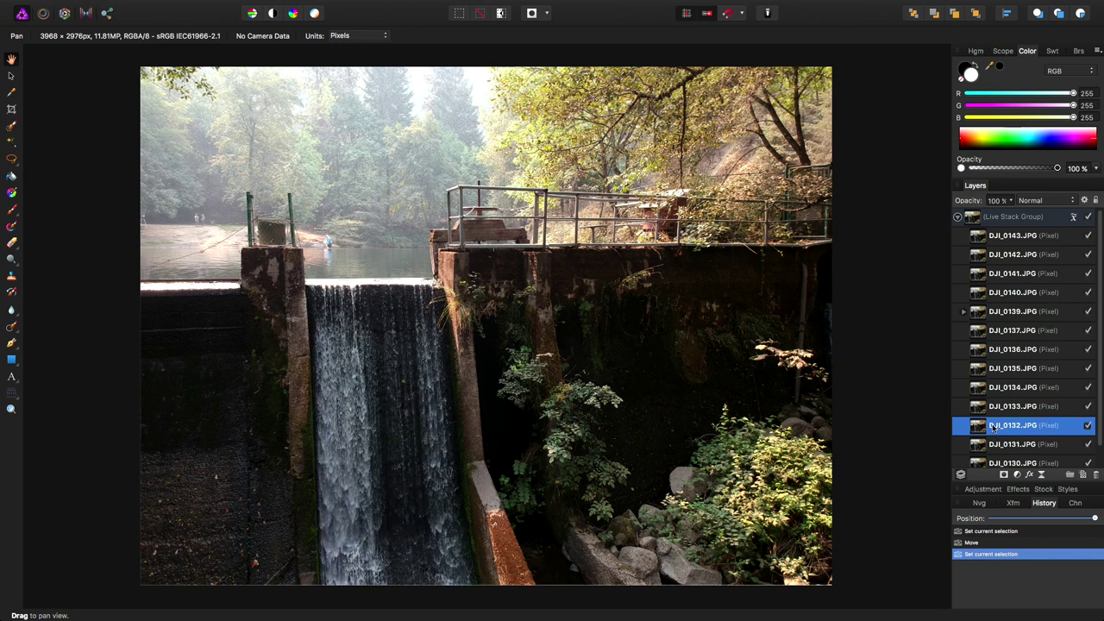
{"action": "left_click", "coordinate": [994, 444]}
{"action": "left_click", "coordinate": [992, 464]}
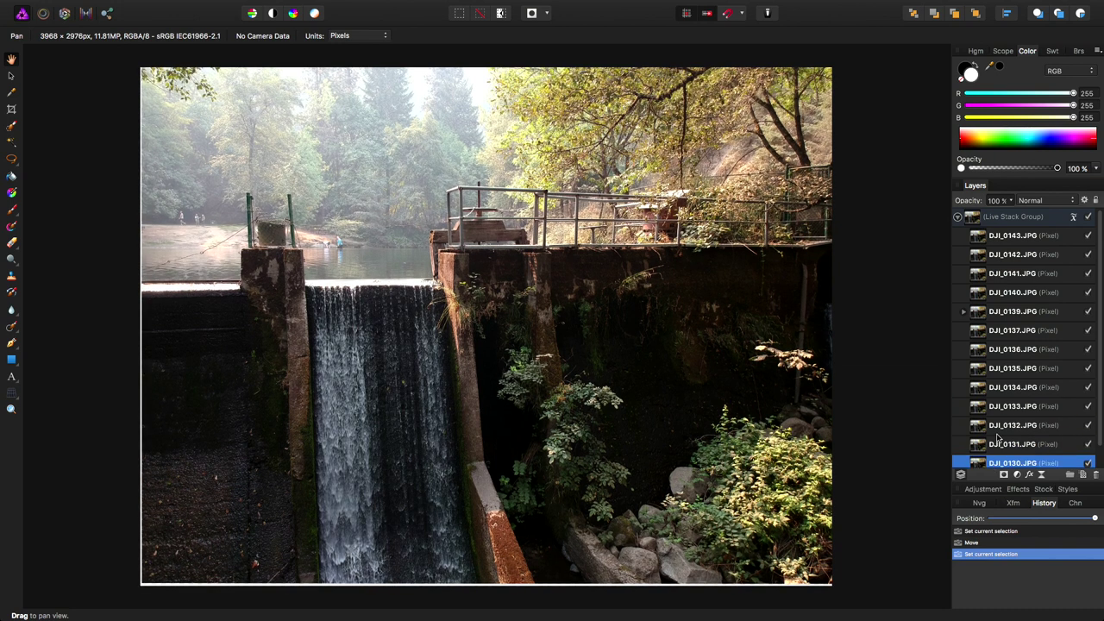
{"action": "left_click", "coordinate": [998, 422]}
{"action": "left_click", "coordinate": [998, 370]}
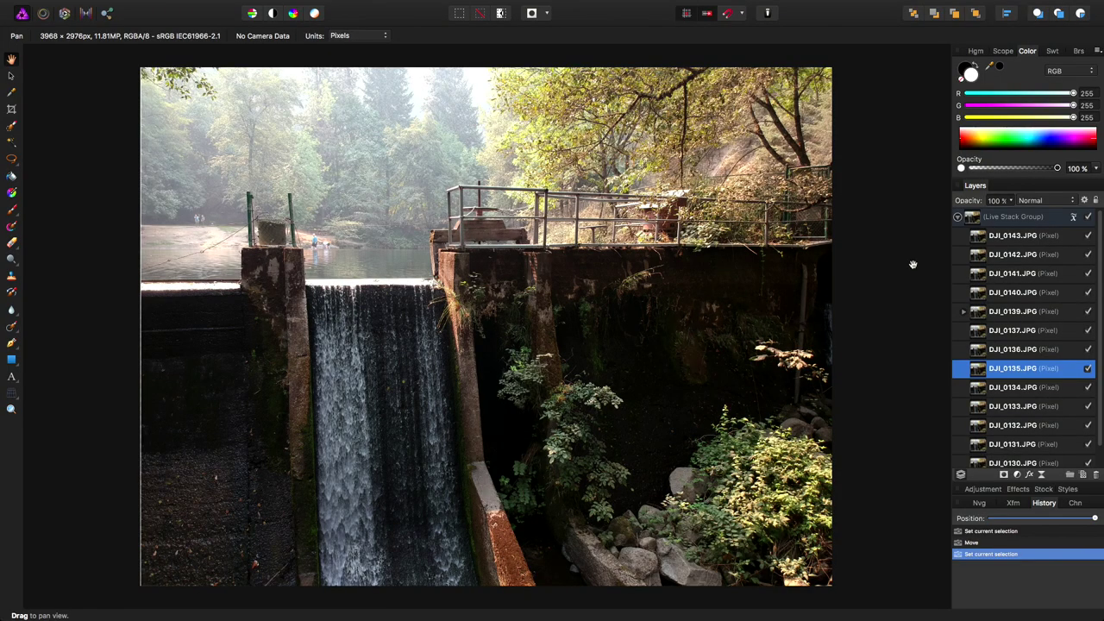
Step: Show the smoothed Live Stack Group result and zoom in on it
{"action": "left_click", "coordinate": [1040, 220]}
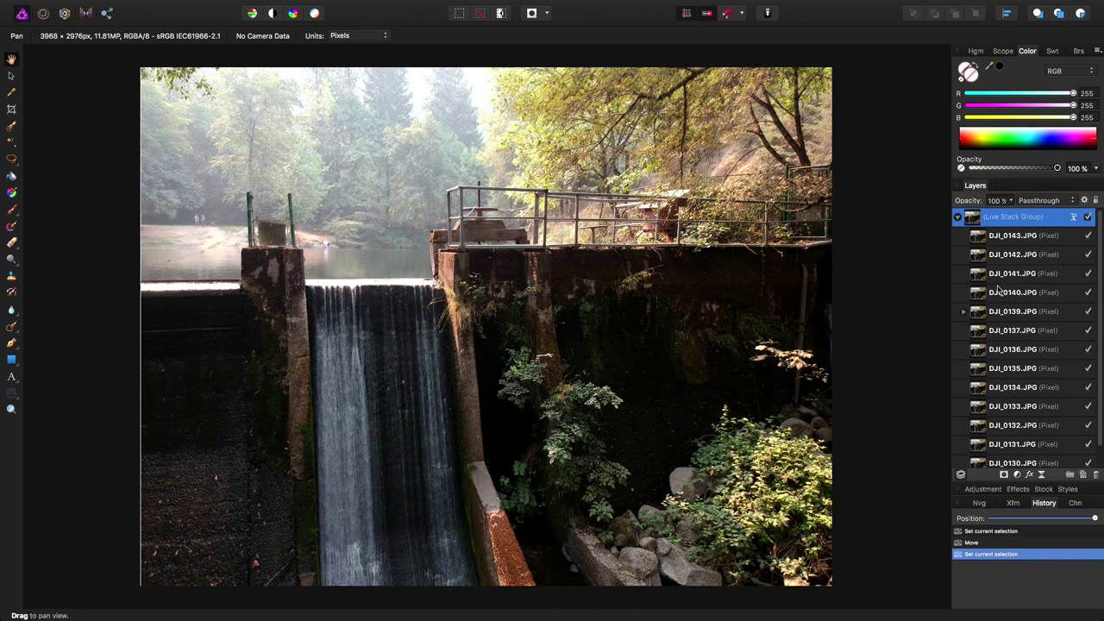
{"action": "scroll", "coordinate": [498, 198], "scroll_direction": "up", "scroll_amount": 5}
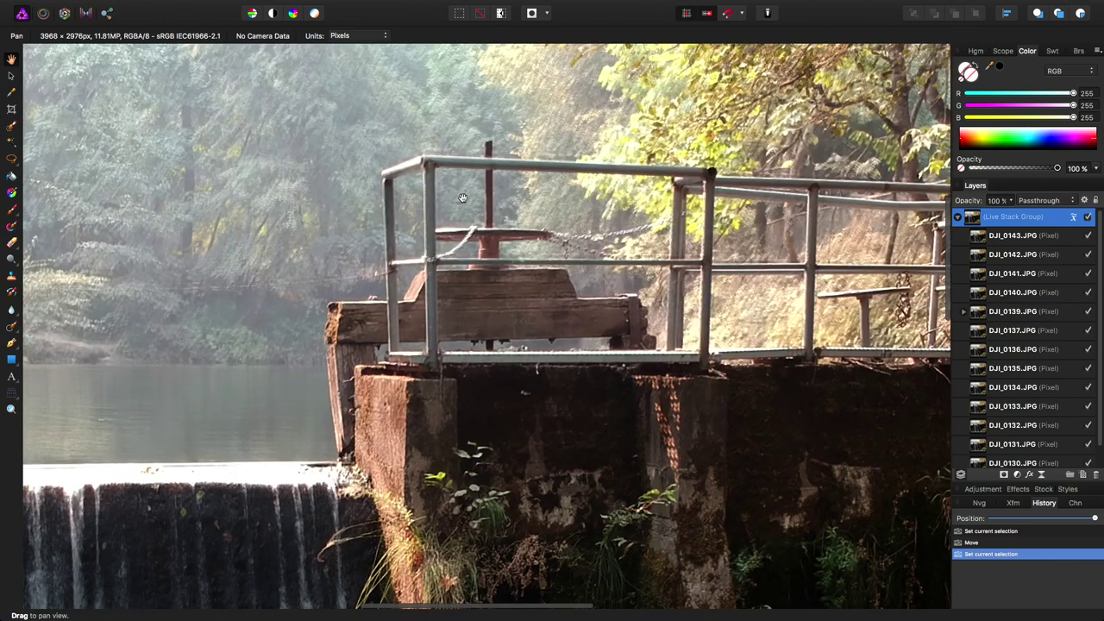
{"action": "scroll", "coordinate": [470, 215], "scroll_direction": "up", "scroll_amount": 2}
{"action": "scroll", "coordinate": [481, 239], "scroll_direction": "up", "scroll_amount": 1}
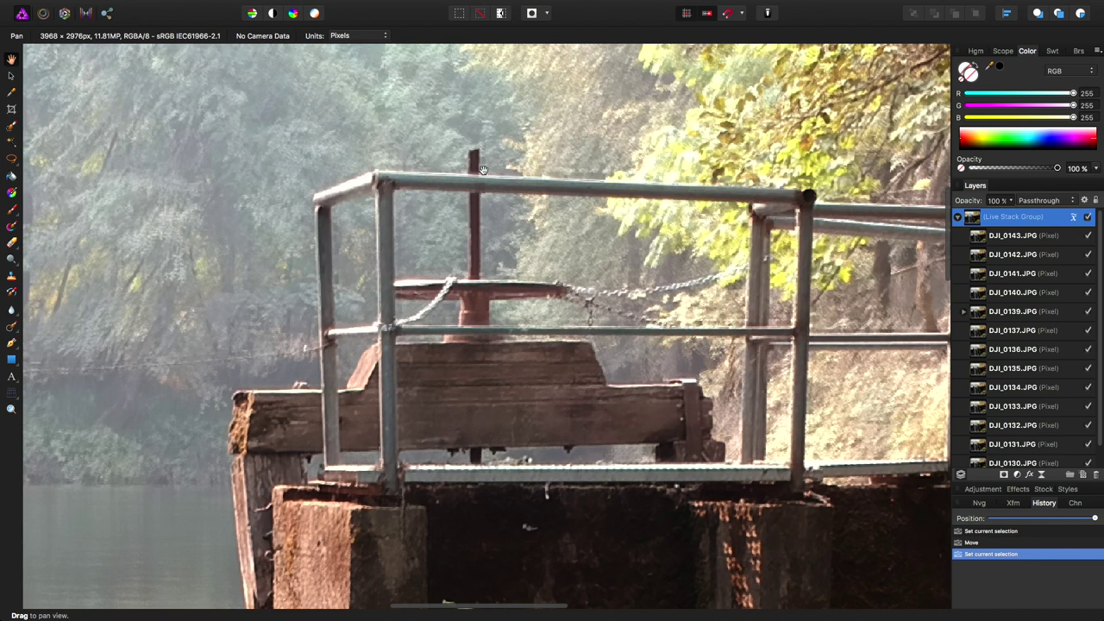
Step: Pan left across the railing and the green-poled pier
{"action": "scroll", "coordinate": [440, 201], "scroll_direction": "left", "scroll_amount": 5}
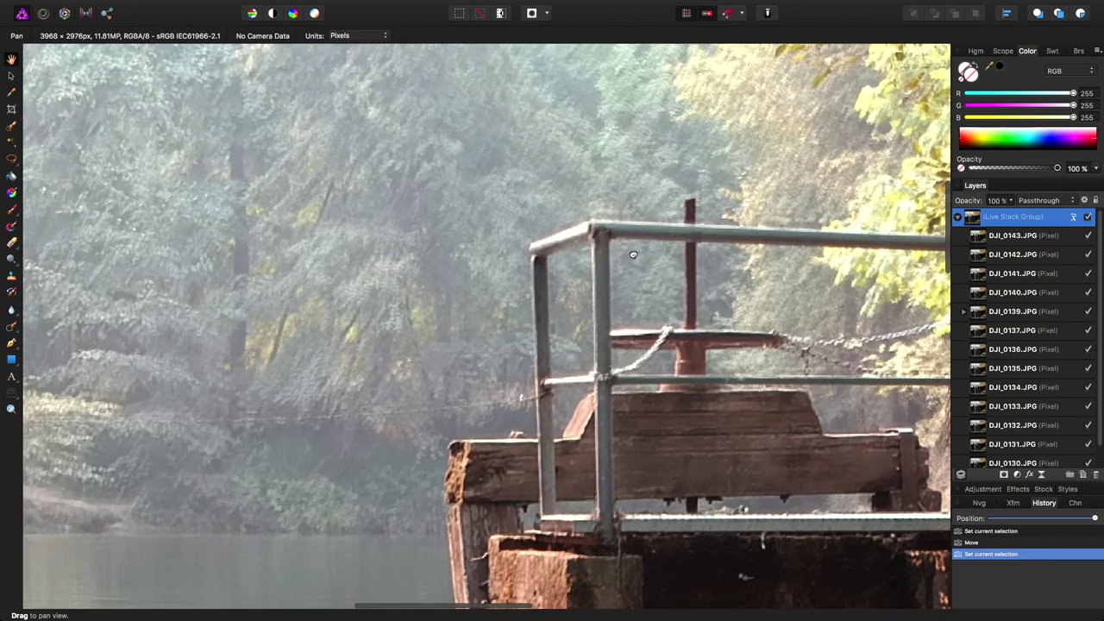
{"action": "scroll", "coordinate": [385, 339], "scroll_direction": "left", "scroll_amount": 3}
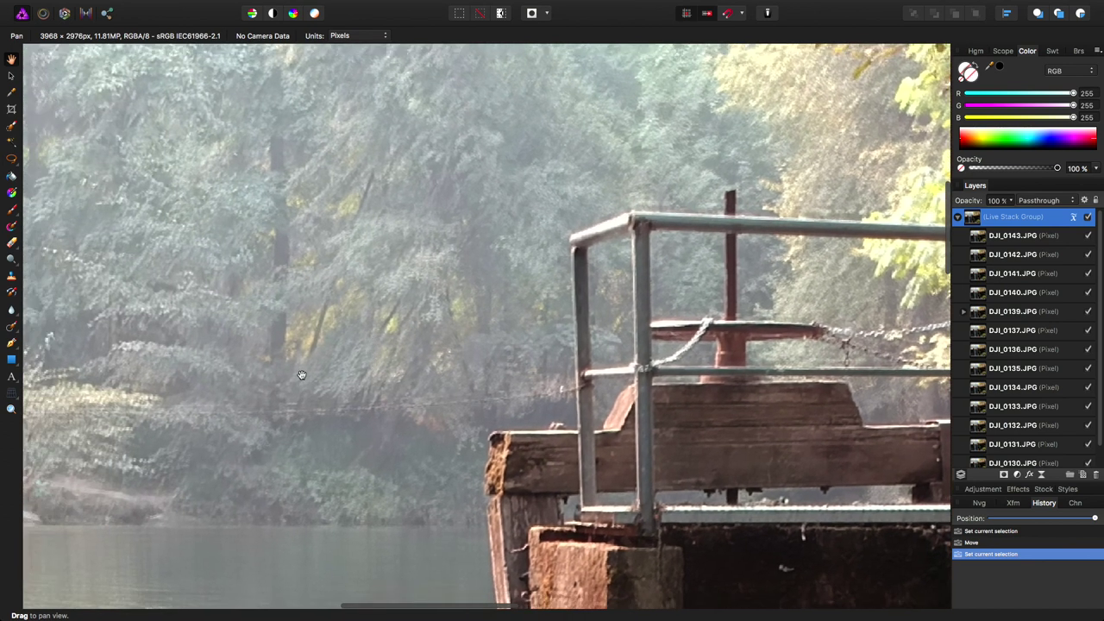
{"action": "scroll", "coordinate": [318, 363], "scroll_direction": "left", "scroll_amount": 3}
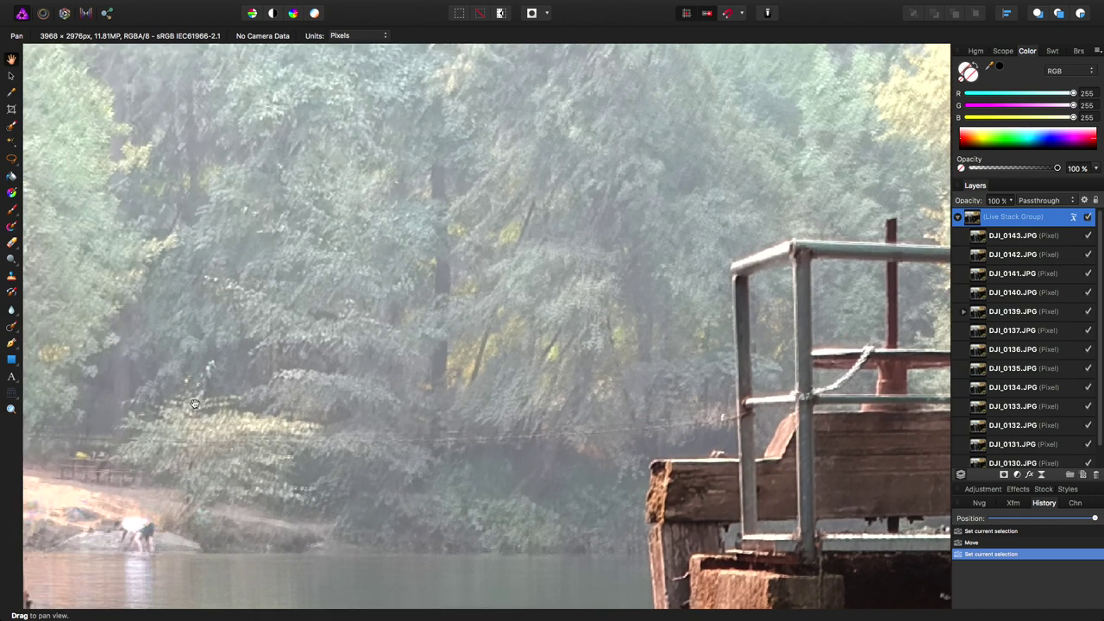
{"action": "scroll", "coordinate": [383, 401], "scroll_direction": "left", "scroll_amount": 2}
{"action": "scroll", "coordinate": [383, 401], "scroll_direction": "left", "scroll_amount": 9}
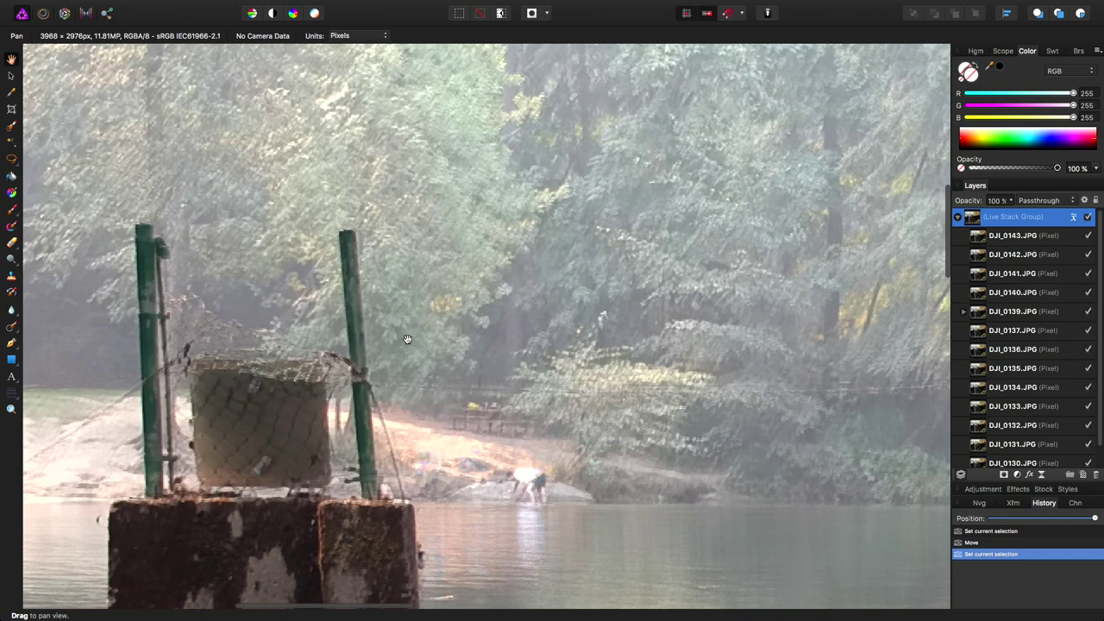
Step: Survey the trees above the dam, then settle the zoom near the dam
{"action": "scroll", "coordinate": [183, 312], "scroll_direction": "down", "scroll_amount": 1}
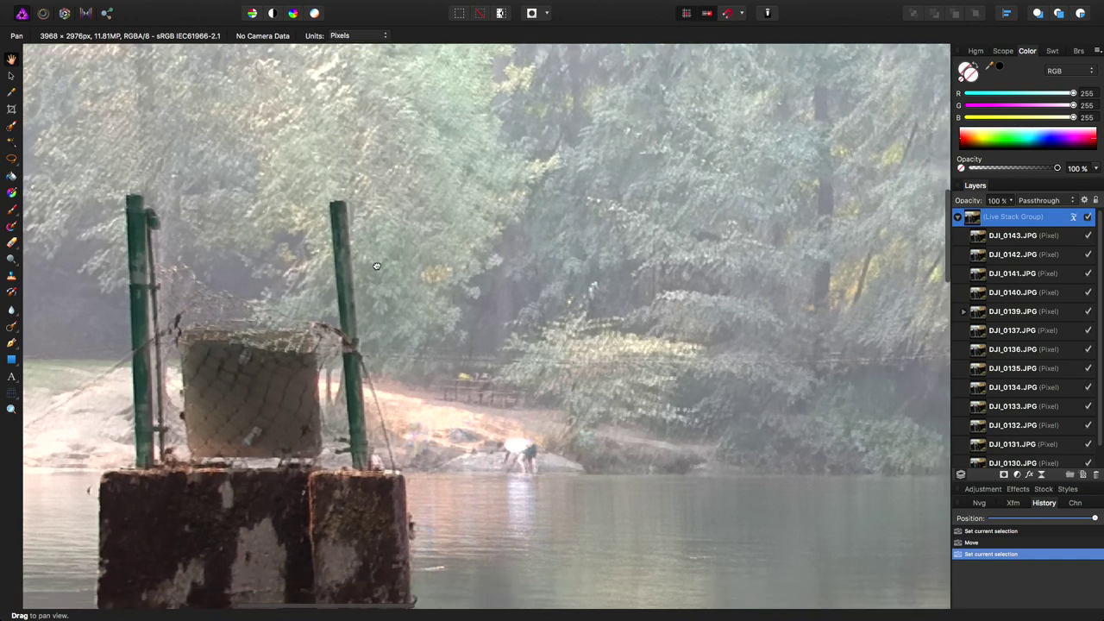
{"action": "scroll", "coordinate": [216, 326], "scroll_direction": "up", "scroll_amount": 5}
{"action": "scroll", "coordinate": [215, 326], "scroll_direction": "up", "scroll_amount": 10}
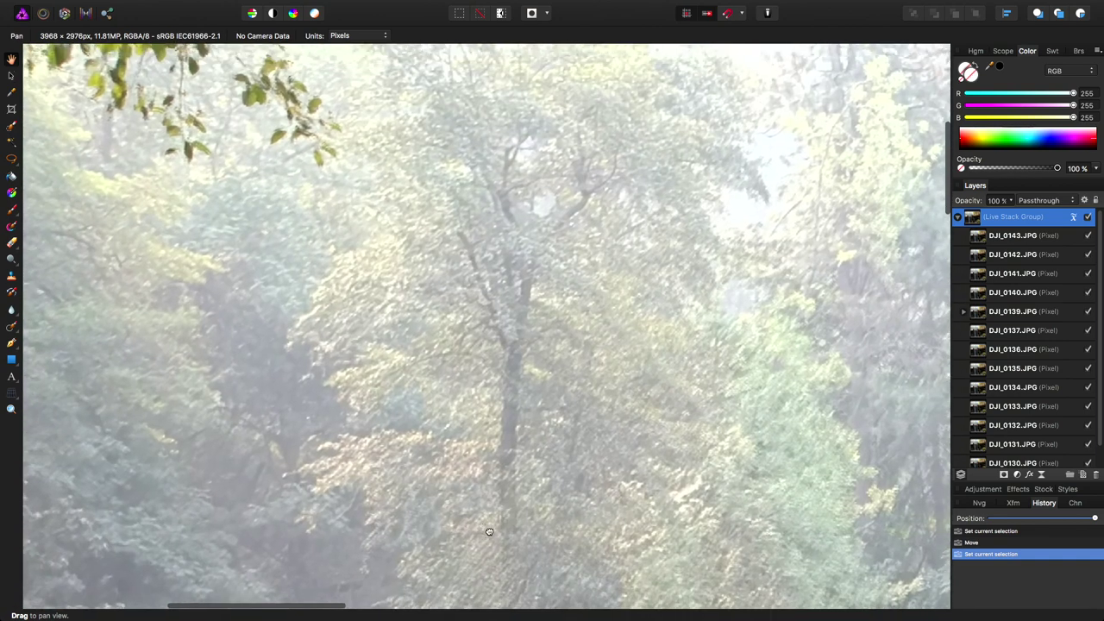
{"action": "scroll", "coordinate": [153, 215], "scroll_direction": "down", "scroll_amount": 10}
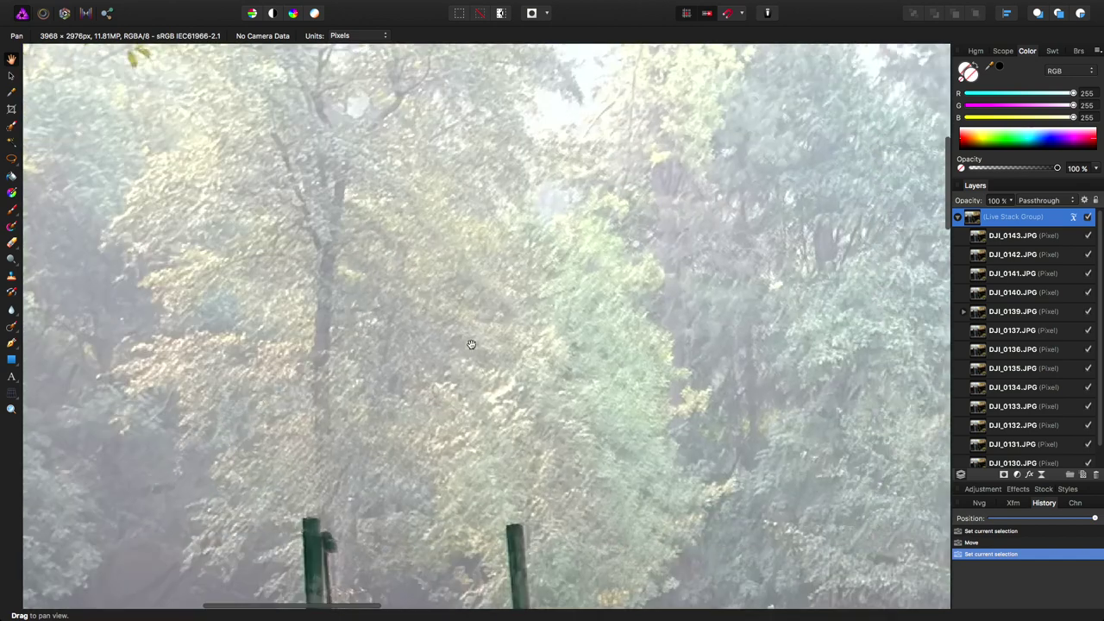
{"action": "scroll", "coordinate": [426, 277], "scroll_direction": "down", "scroll_amount": 3}
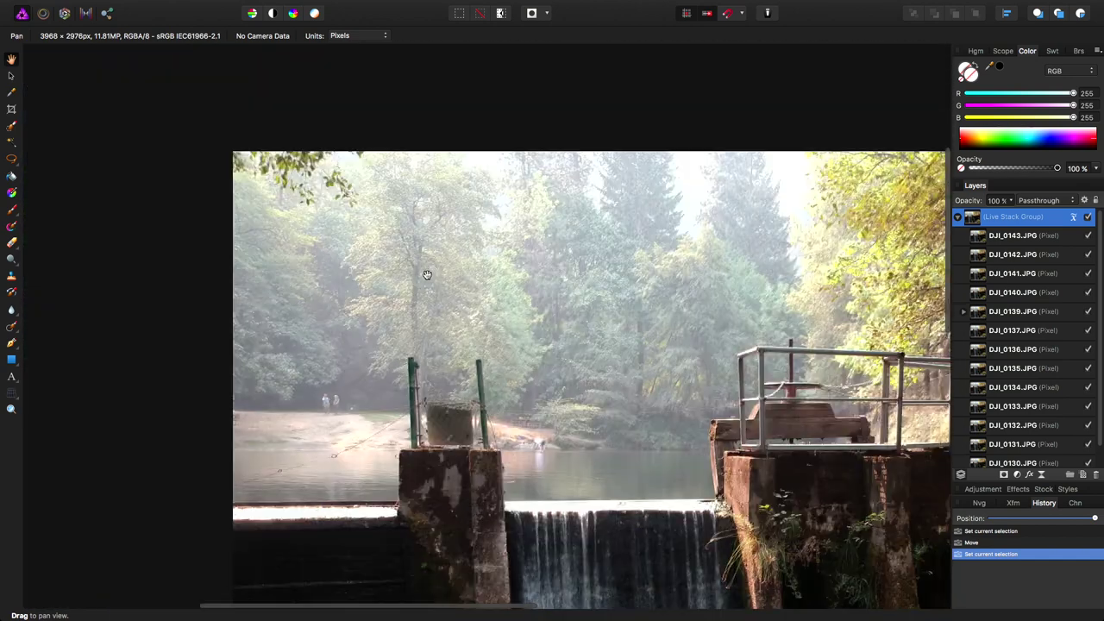
{"action": "scroll", "coordinate": [425, 273], "scroll_direction": "up", "scroll_amount": 2}
{"action": "scroll", "coordinate": [602, 327], "scroll_direction": "right", "scroll_amount": 5}
{"action": "scroll", "coordinate": [602, 328], "scroll_direction": "down", "scroll_amount": 3}
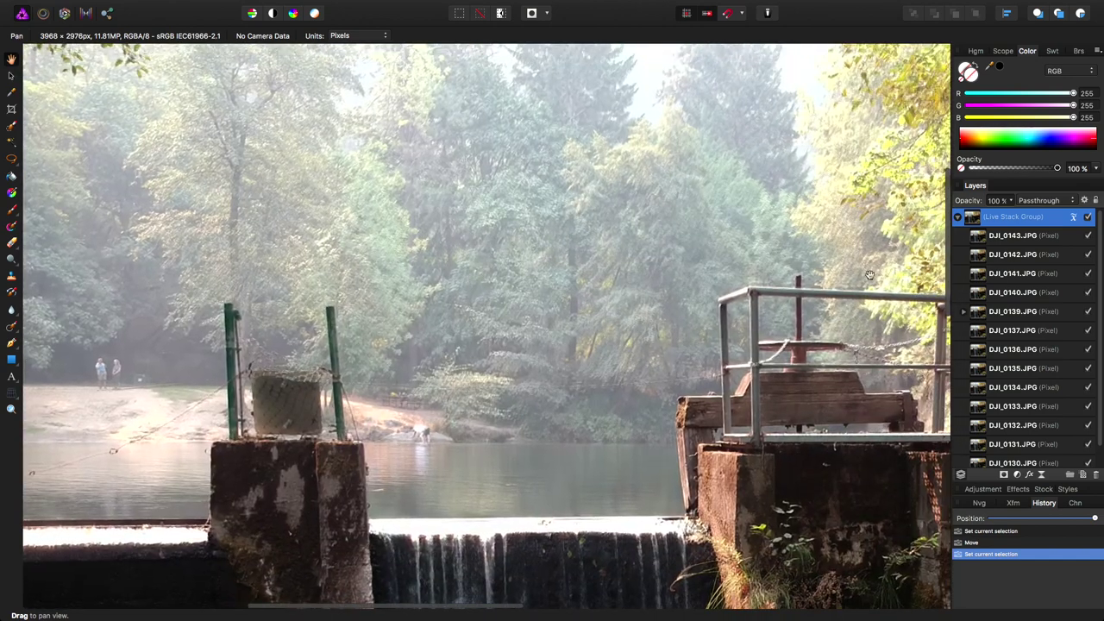
Step: Compare the sharp DJI_0143.JPG frame with the stacked result, ending on DJI_0143
{"action": "left_click", "coordinate": [1005, 241]}
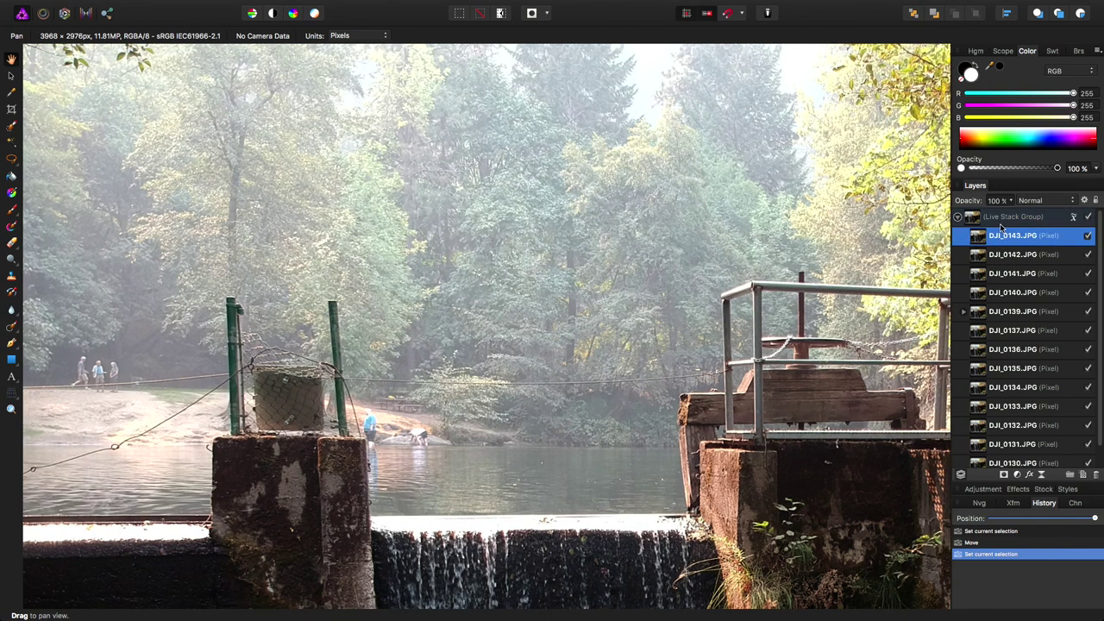
{"action": "left_click", "coordinate": [1004, 218]}
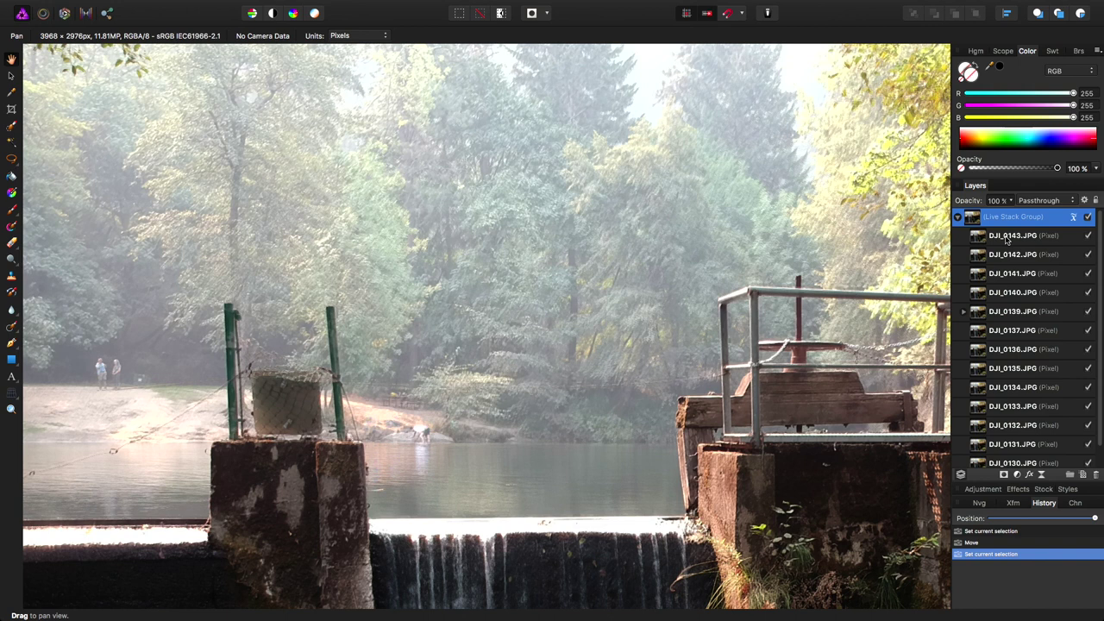
{"action": "left_click", "coordinate": [1004, 239]}
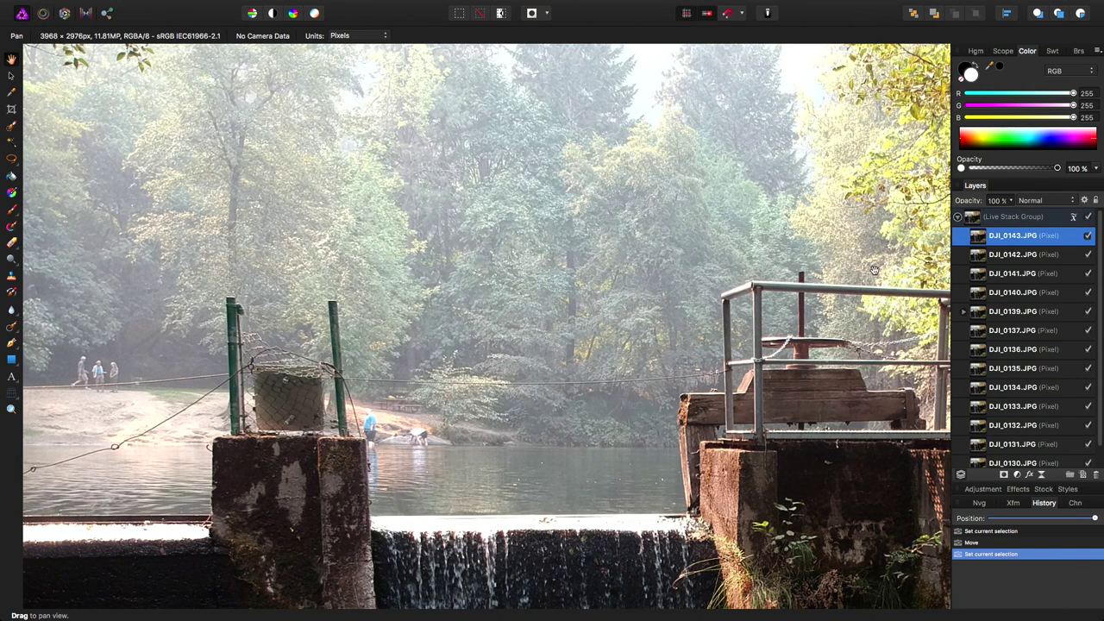
Step: Zoom out and fit the whole photo to the workspace
{"action": "key", "text": "super+minus"}
{"action": "key", "text": "super+minus"}
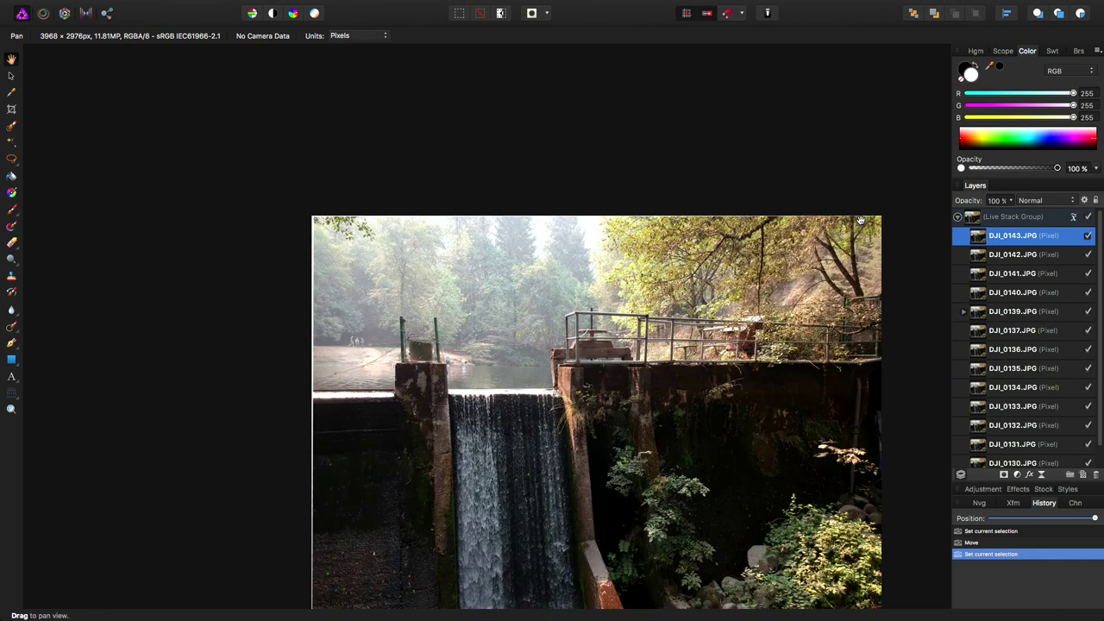
{"action": "left_click_drag", "start_coordinate": [578, 424], "coordinate": [459, 331]}
{"action": "scroll", "coordinate": [459, 328], "scroll_direction": "right", "scroll_amount": 2}
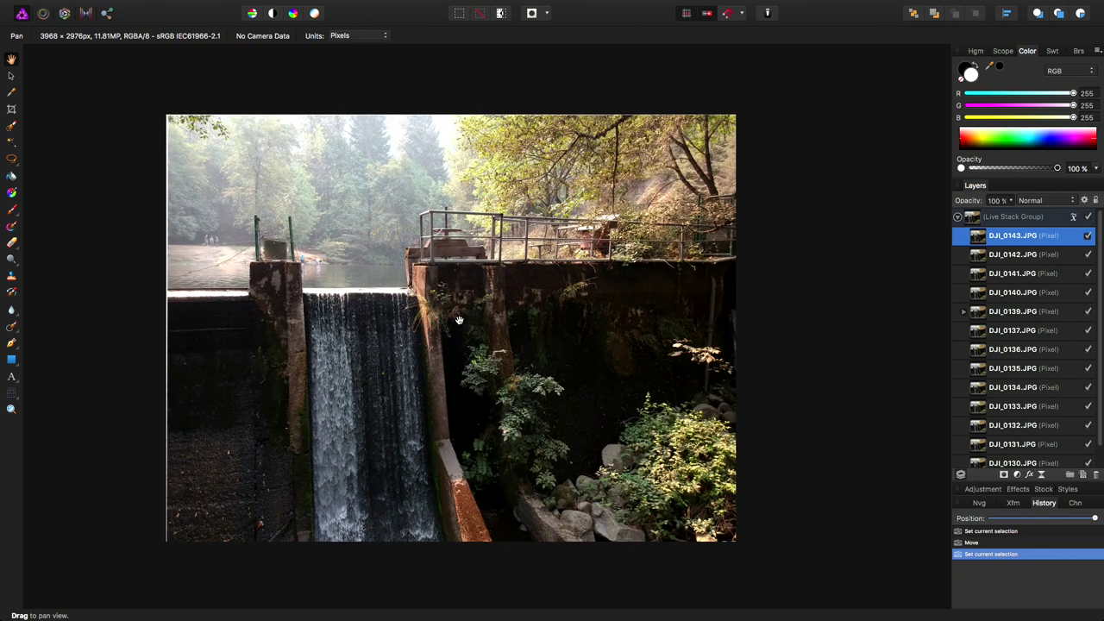
{"action": "key", "text": "super+0"}
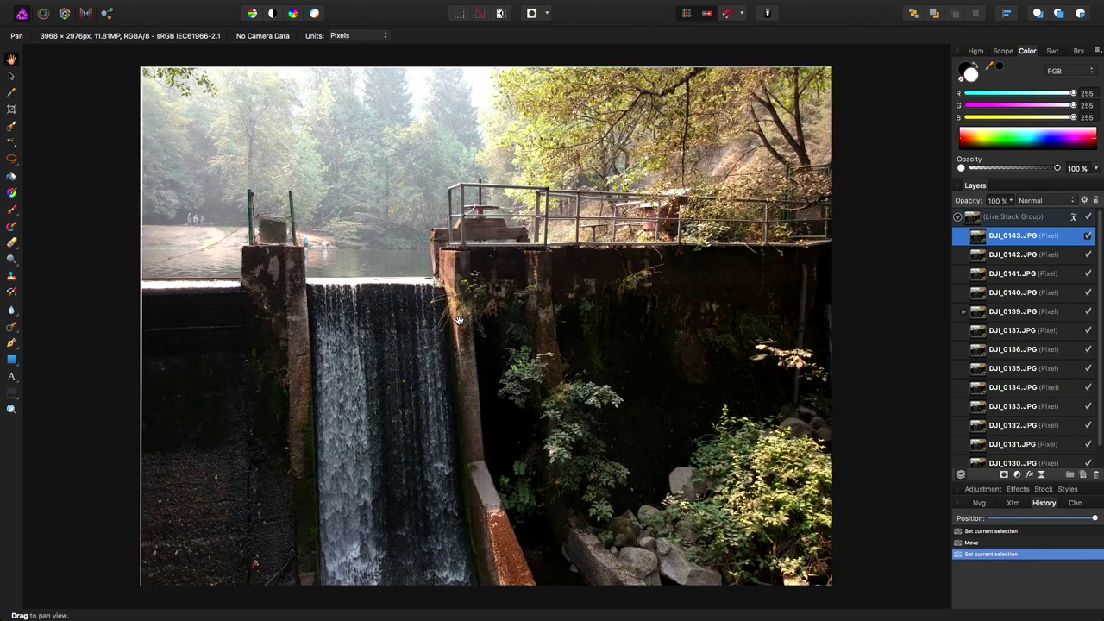
{"action": "left_click", "coordinate": [1012, 220]}
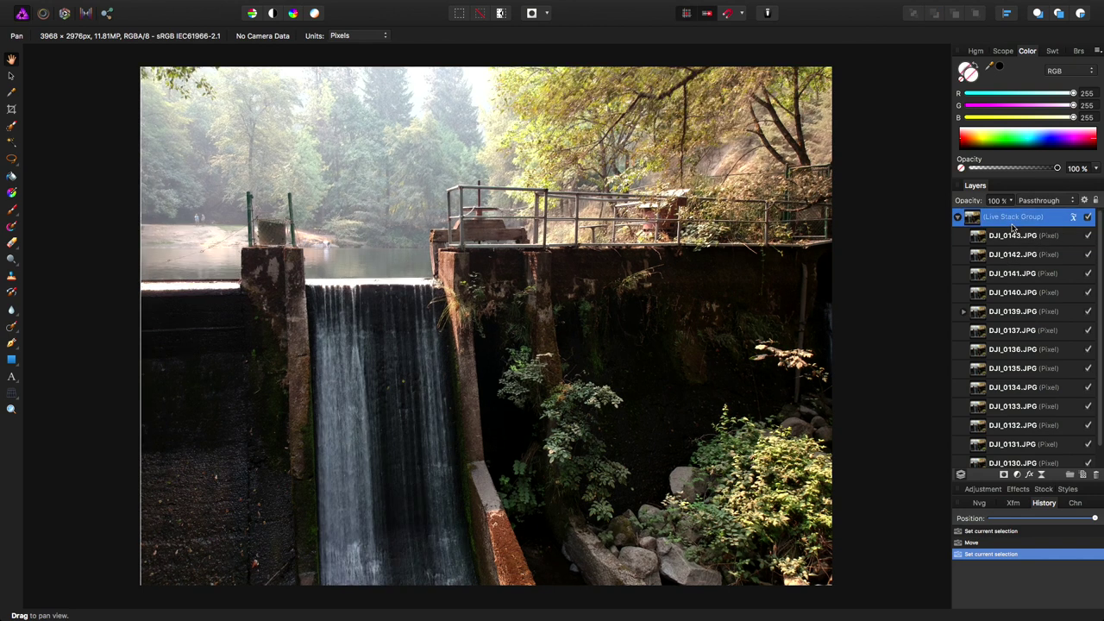
{"action": "left_click", "coordinate": [1008, 238]}
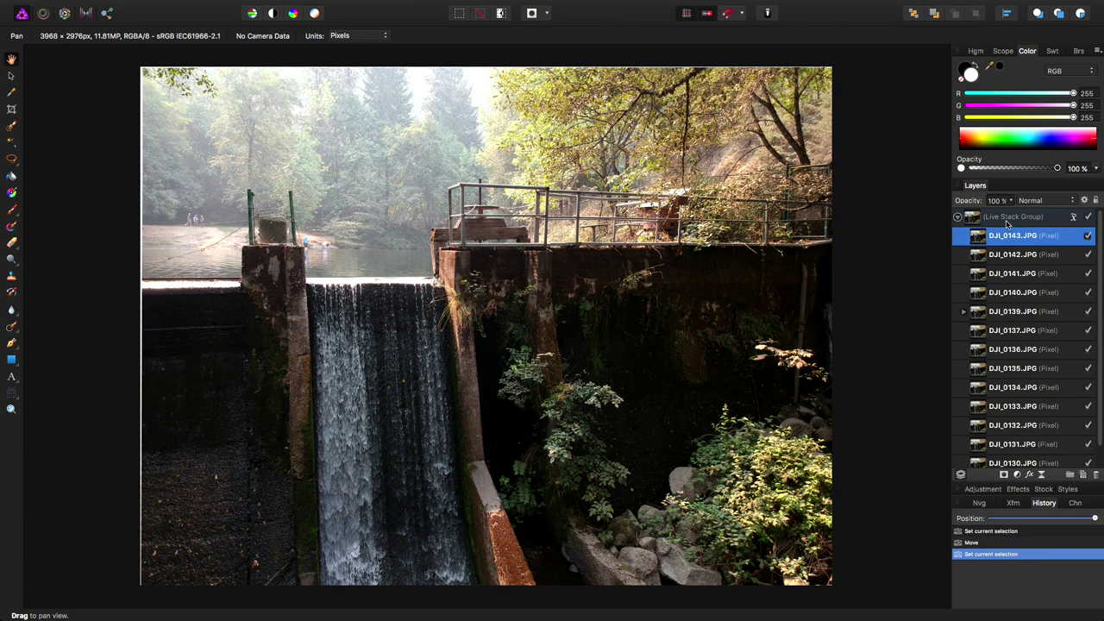
{"action": "left_click", "coordinate": [1008, 216]}
{"action": "left_click", "coordinate": [1005, 239]}
{"action": "left_click", "coordinate": [1005, 218]}
{"action": "left_click", "coordinate": [998, 295]}
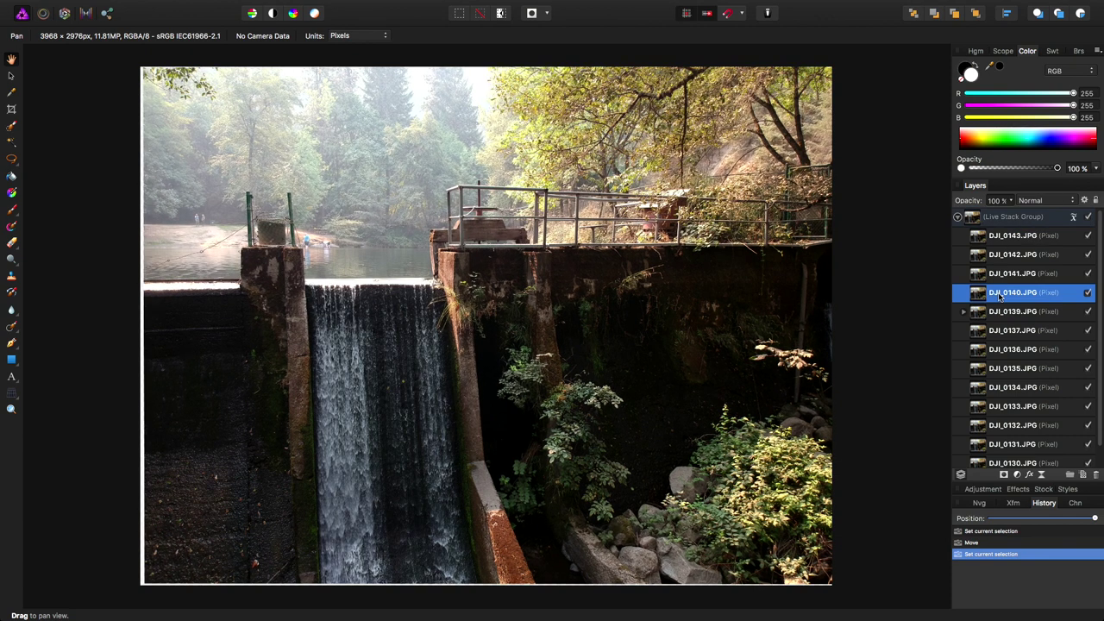
{"action": "left_click", "coordinate": [1009, 219]}
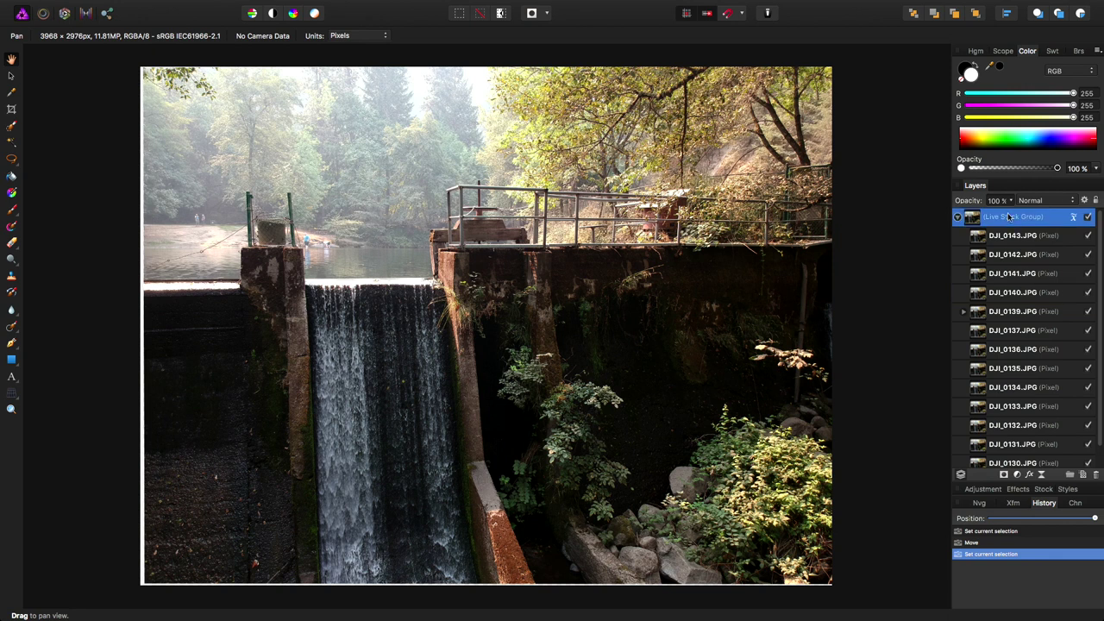
{"action": "left_click", "coordinate": [1001, 295]}
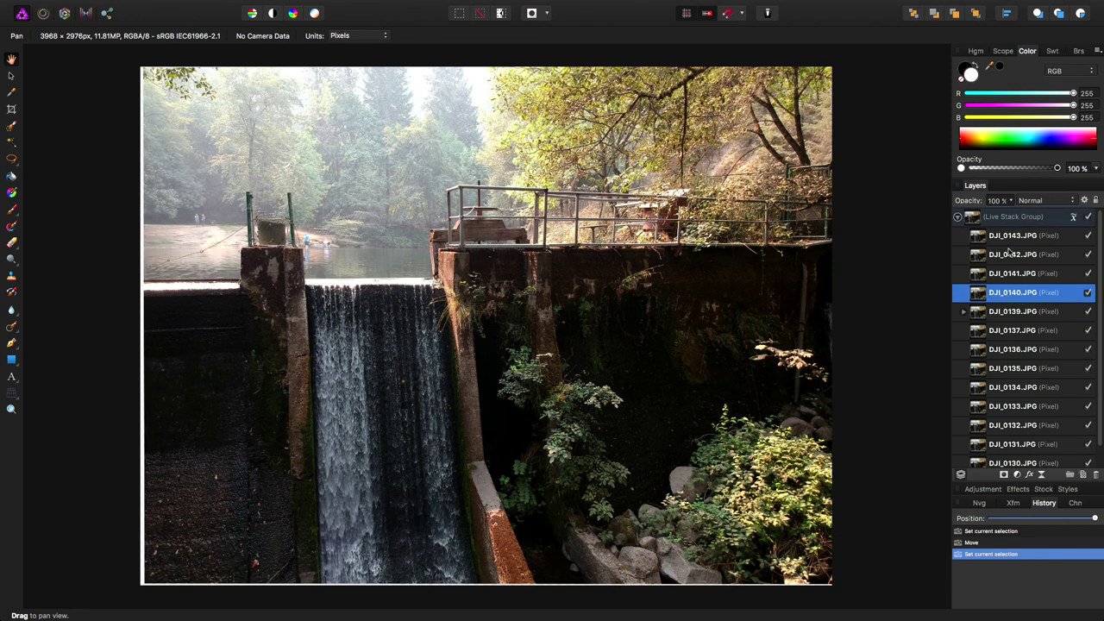
{"action": "left_click", "coordinate": [1003, 219]}
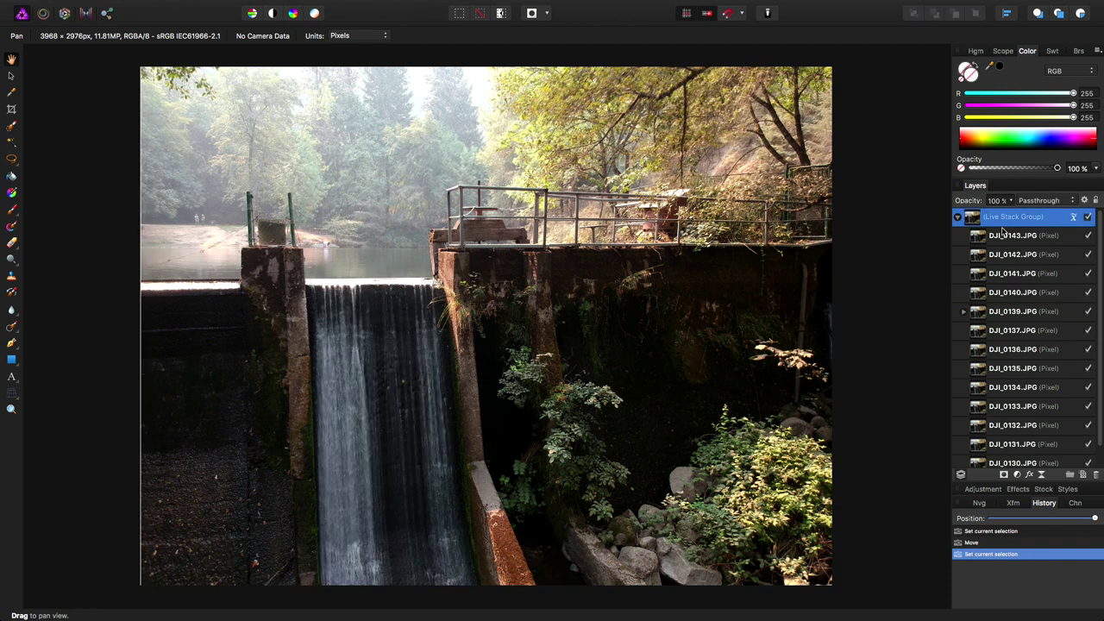
{"action": "left_click", "coordinate": [1001, 296]}
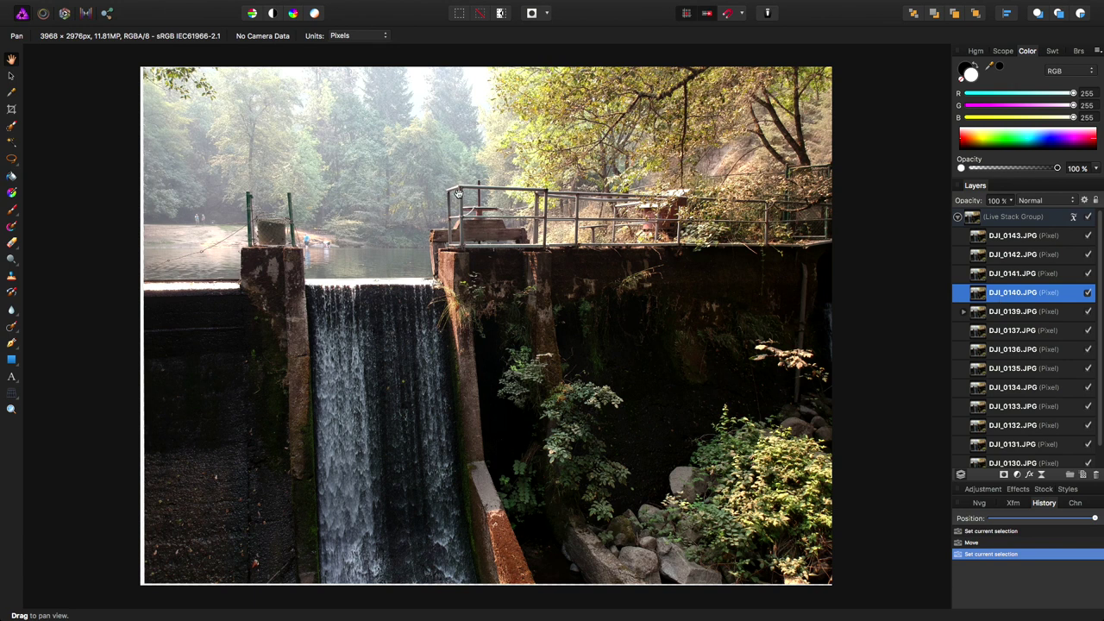
{"action": "left_click", "coordinate": [1001, 221]}
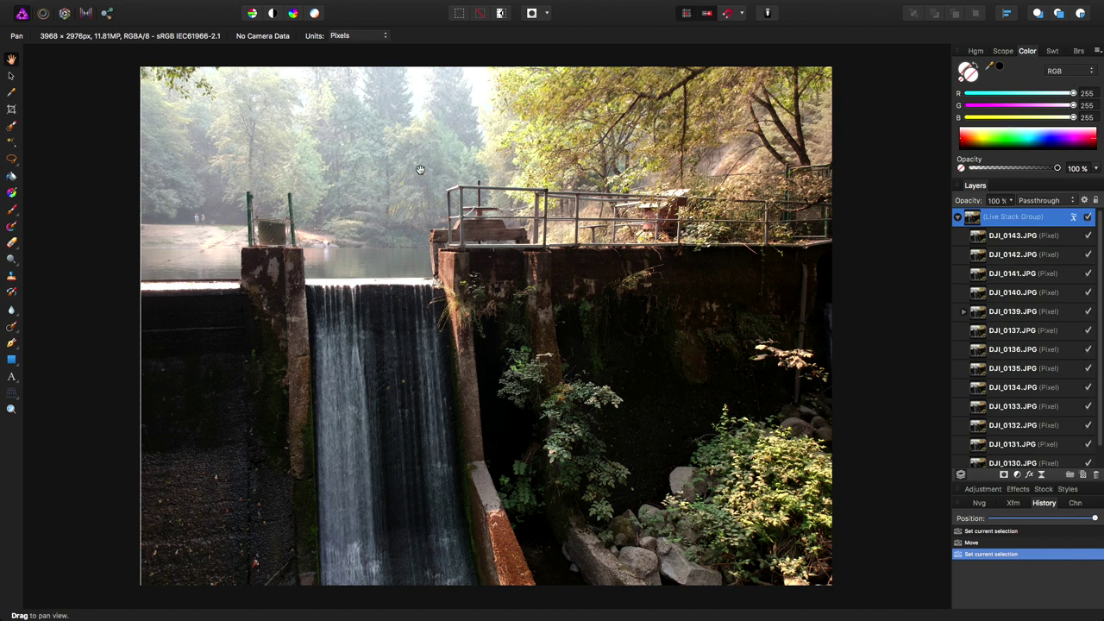
Step: Try moving DJI_0140.JPG out of the group, then undo back into the group
{"action": "left_click", "coordinate": [1000, 294]}
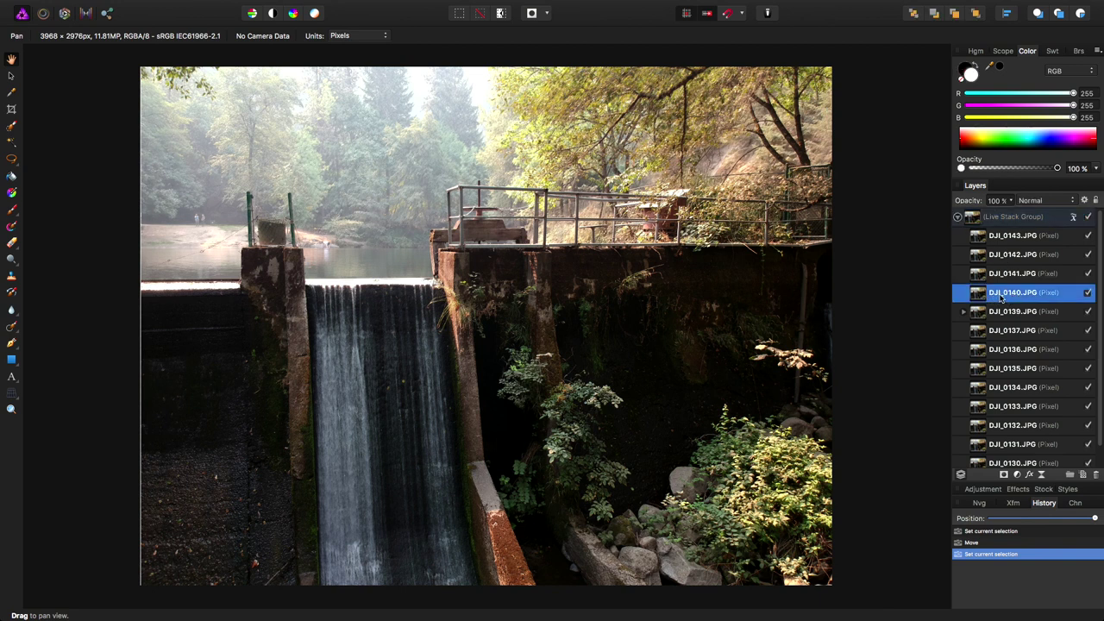
{"action": "double_click", "coordinate": [1014, 297]}
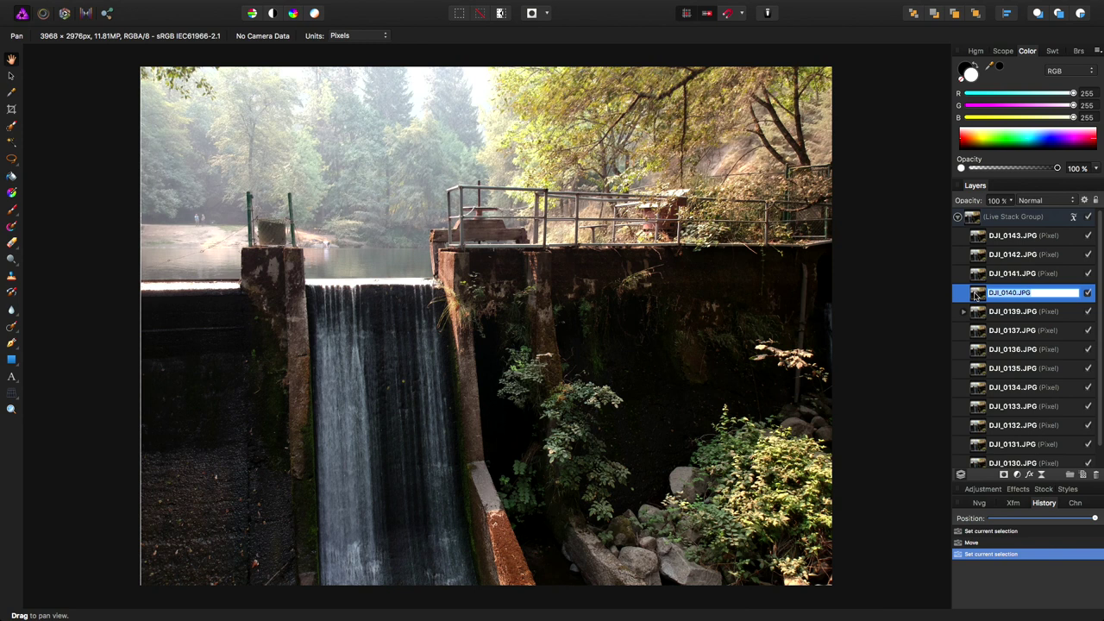
{"action": "left_click_drag", "start_coordinate": [974, 295], "coordinate": [963, 216]}
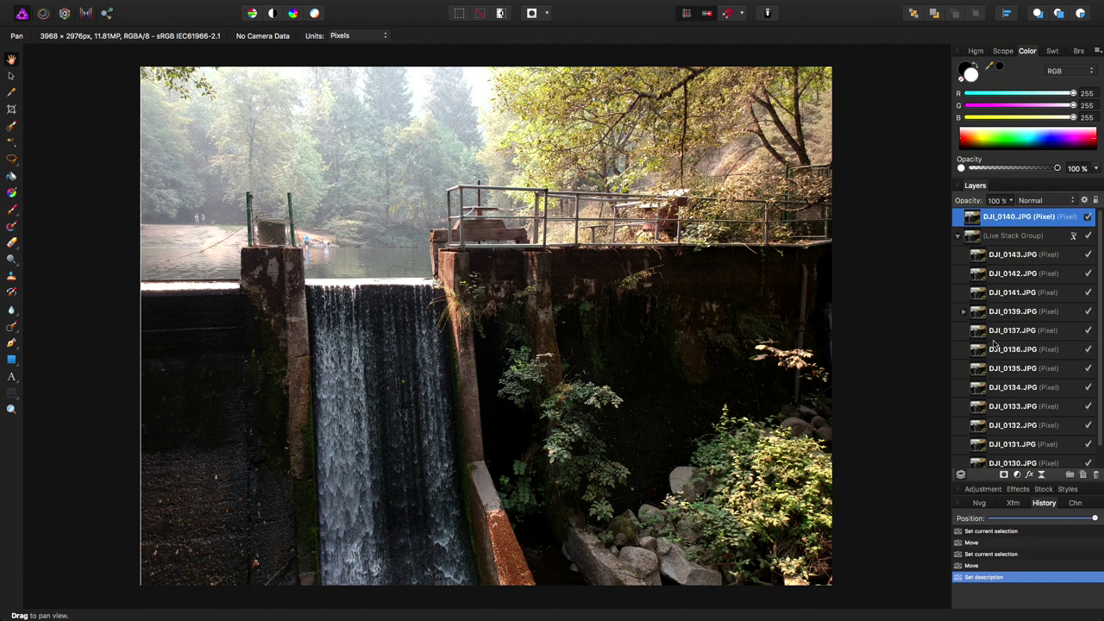
{"action": "key", "text": "super+z"}
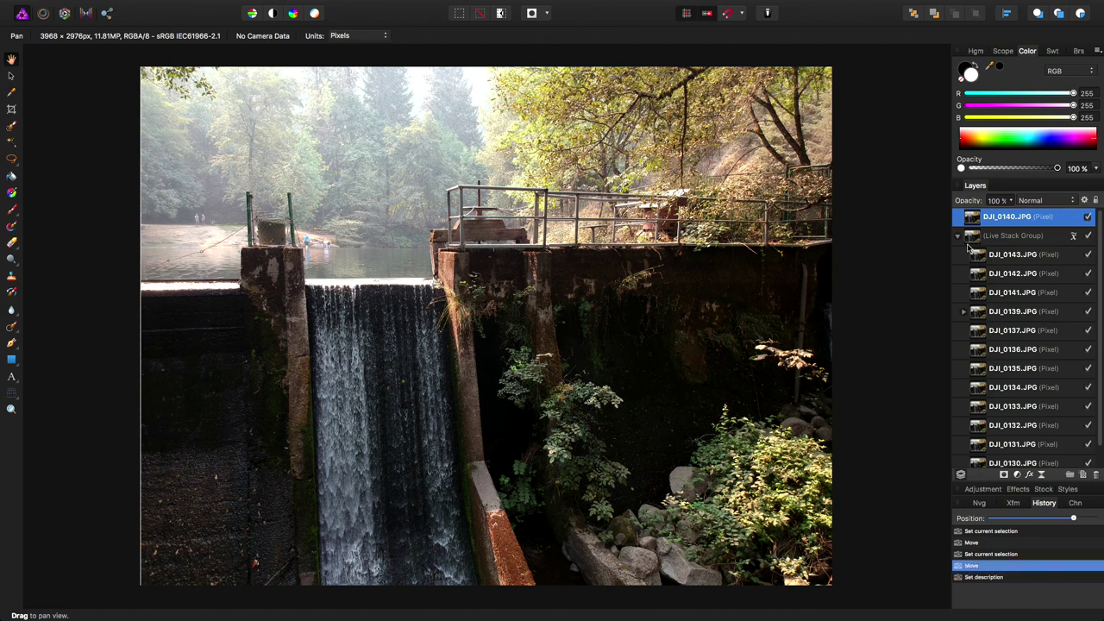
{"action": "key", "text": "super+z"}
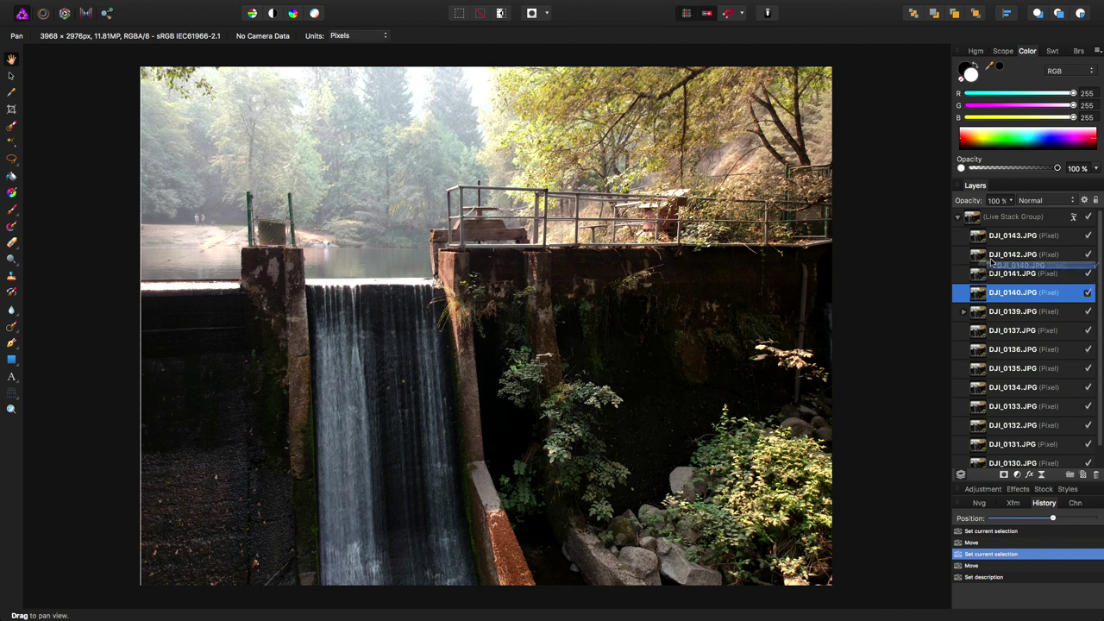
{"action": "key", "text": "super+shift+z"}
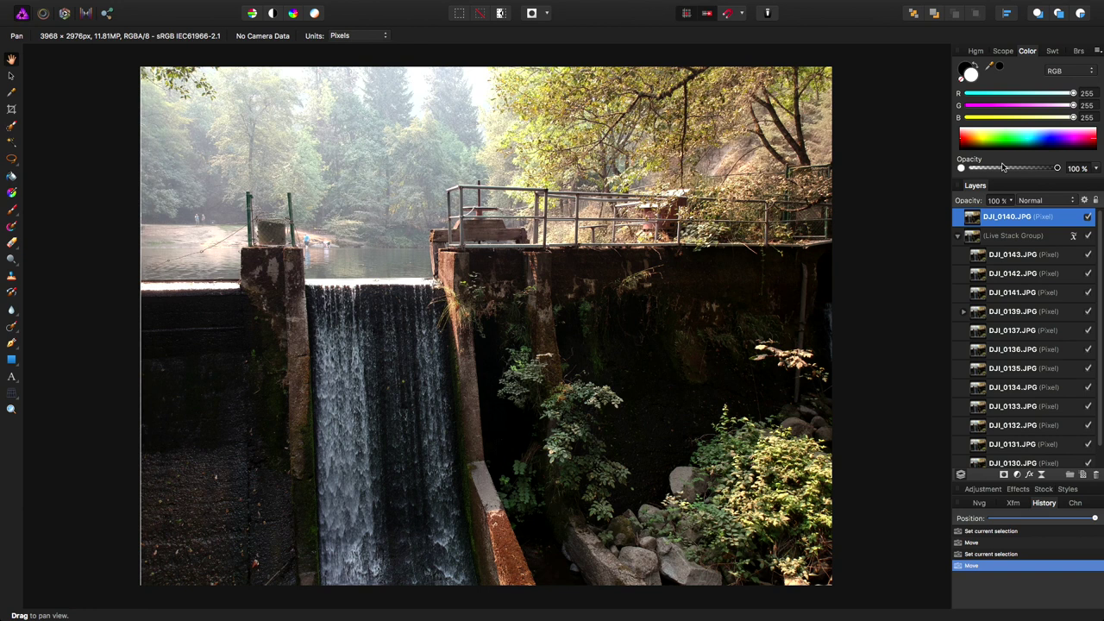
{"action": "key", "text": "super+z"}
Step: Duplicate DJI_0140.JPG, place the copy above Live Stack Group, and toggle the group's visibility
{"action": "right_click", "coordinate": [986, 293]}
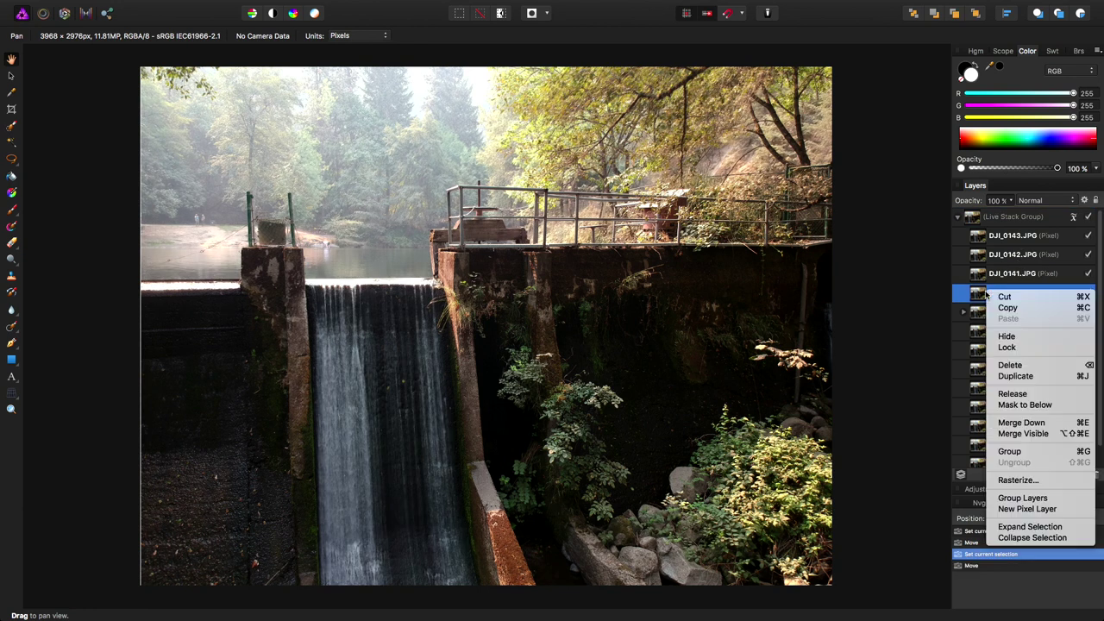
{"action": "left_click", "coordinate": [1052, 376]}
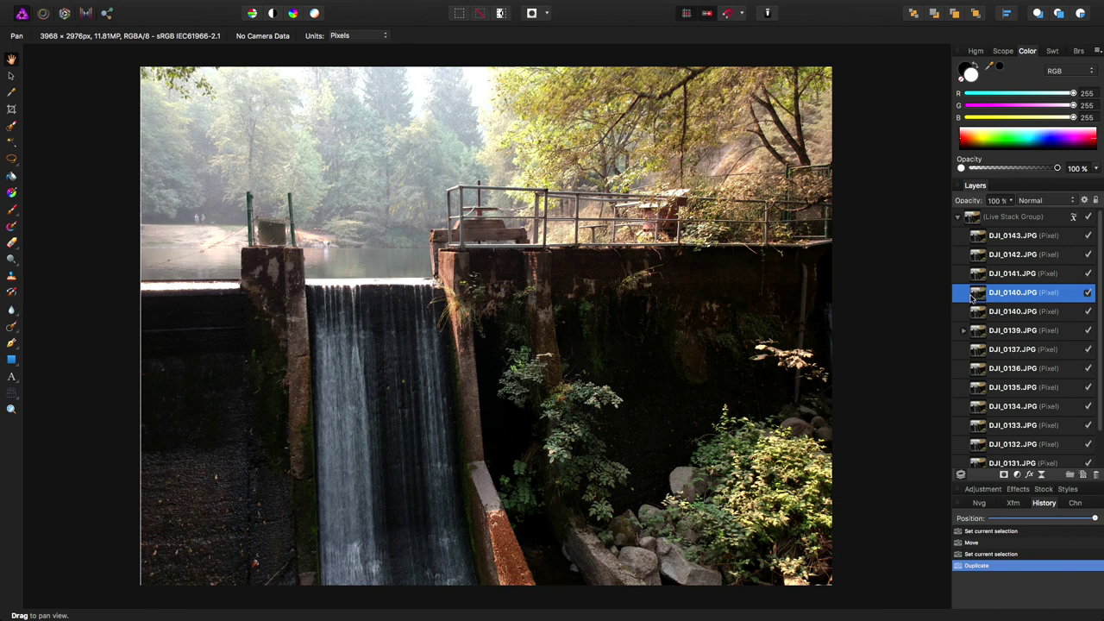
{"action": "left_click_drag", "start_coordinate": [973, 296], "coordinate": [962, 211]}
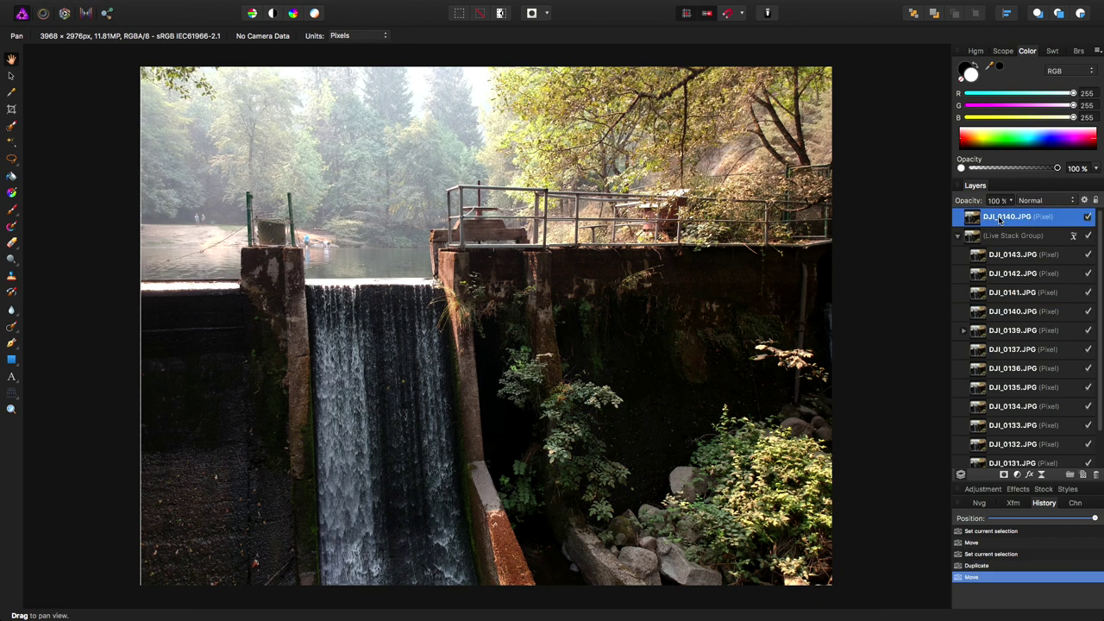
{"action": "left_click", "coordinate": [1088, 236]}
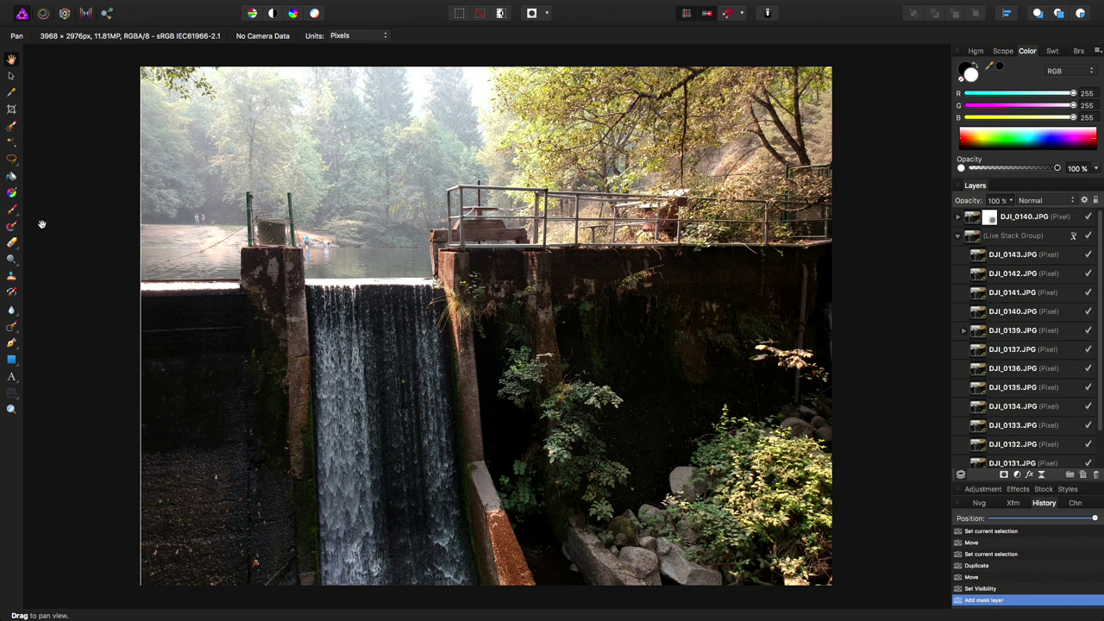
Step: Set the painting colour to black
{"action": "left_click", "coordinate": [13, 210]}
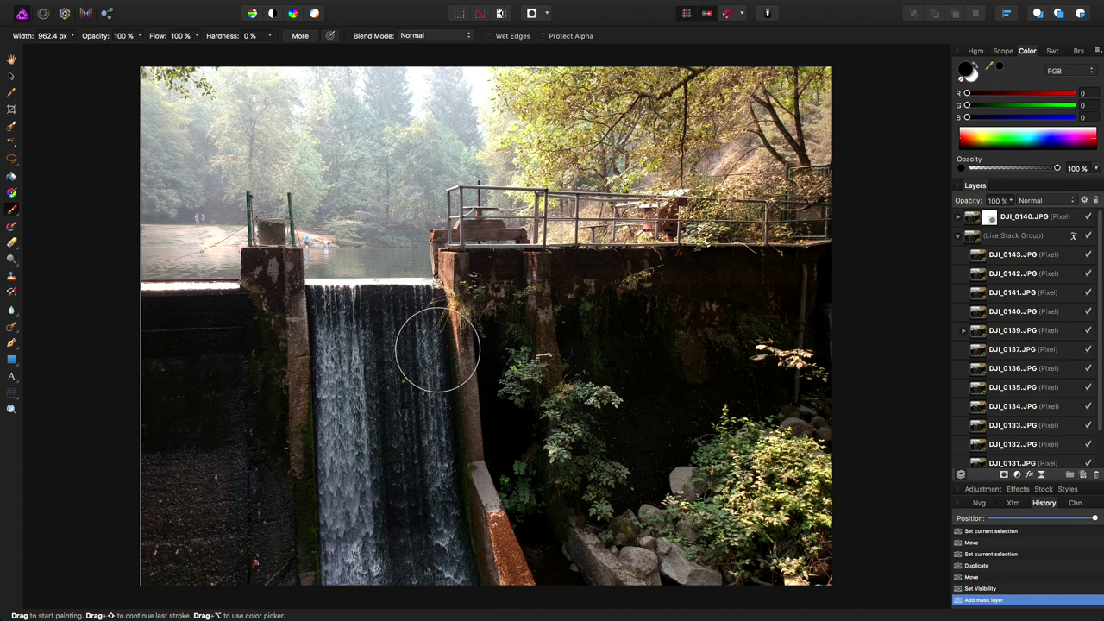
Step: Zoom in on the dam and paint a first mask stroke near the top
{"action": "key", "text": "super+plus"}
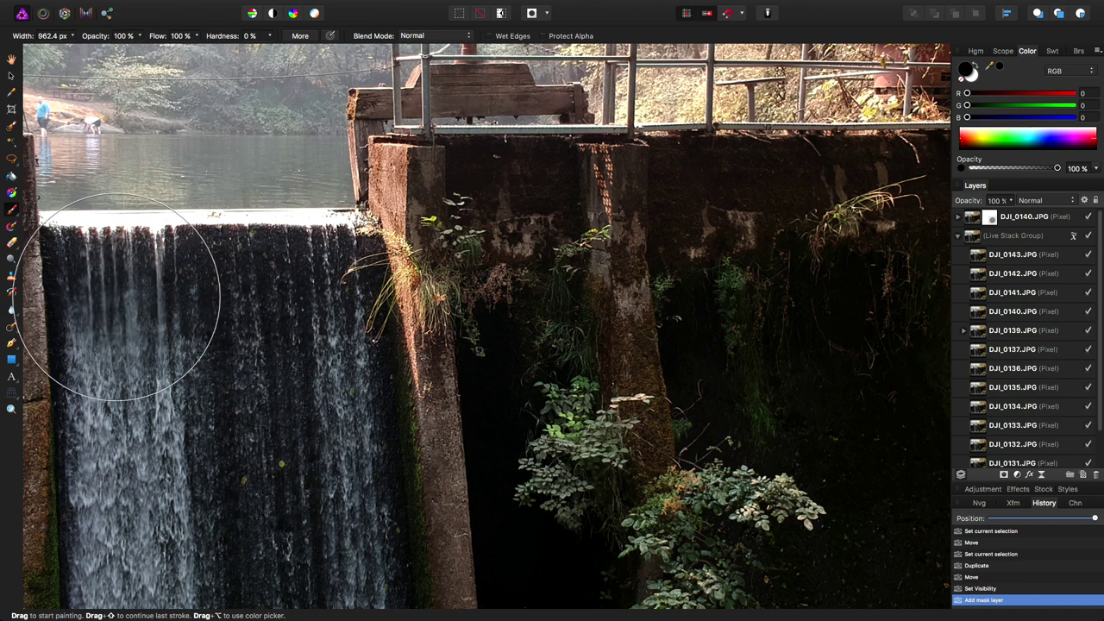
{"action": "left_click_drag", "start_coordinate": [234, 308], "coordinate": [402, 308]}
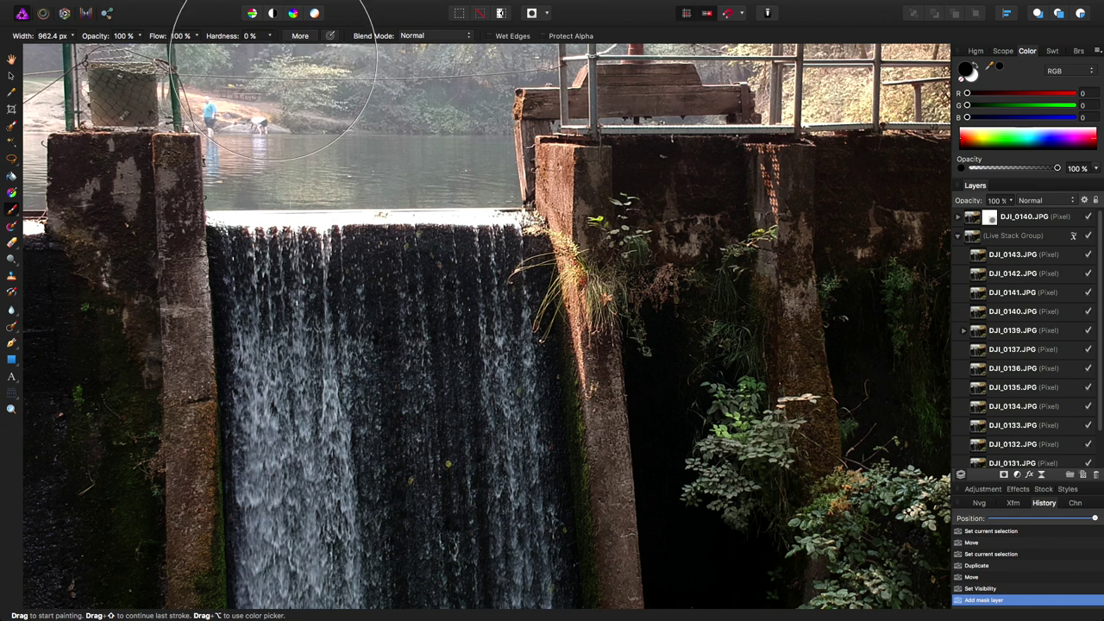
{"action": "mouse_move", "coordinate": [274, 59]}
{"action": "left_mouse_down"}
{"action": "mouse_move", "coordinate": [336, 62]}
{"action": "mouse_move", "coordinate": [263, 52]}
{"action": "left_mouse_up"}
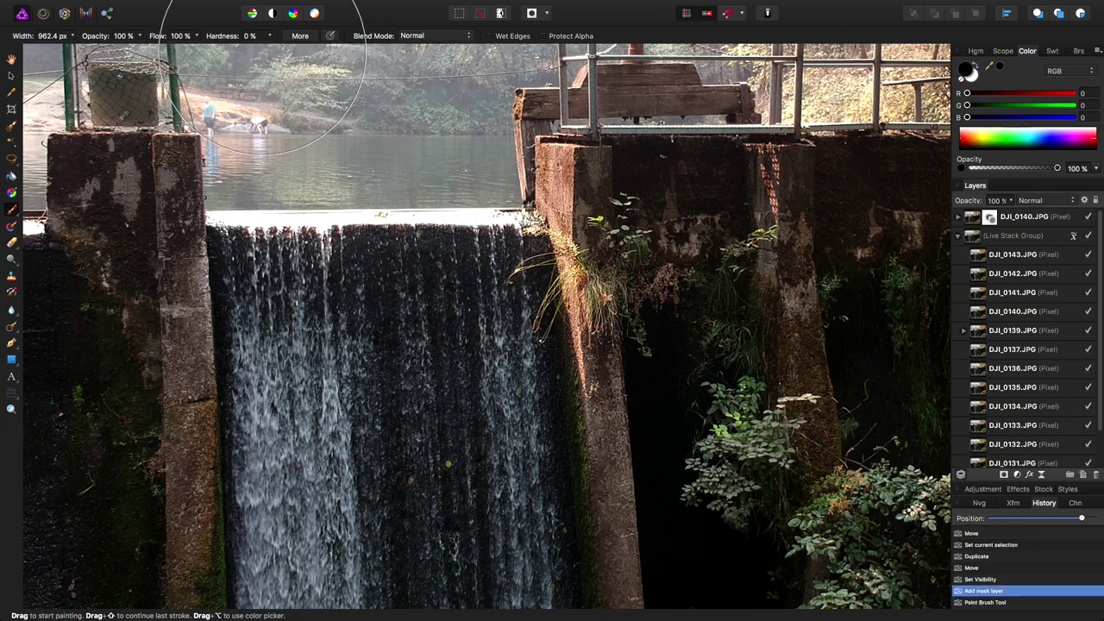
Step: Set brush hardness to 63%, paint the mask over the left waterfall, and shrink the brush
{"action": "left_click", "coordinate": [269, 35]}
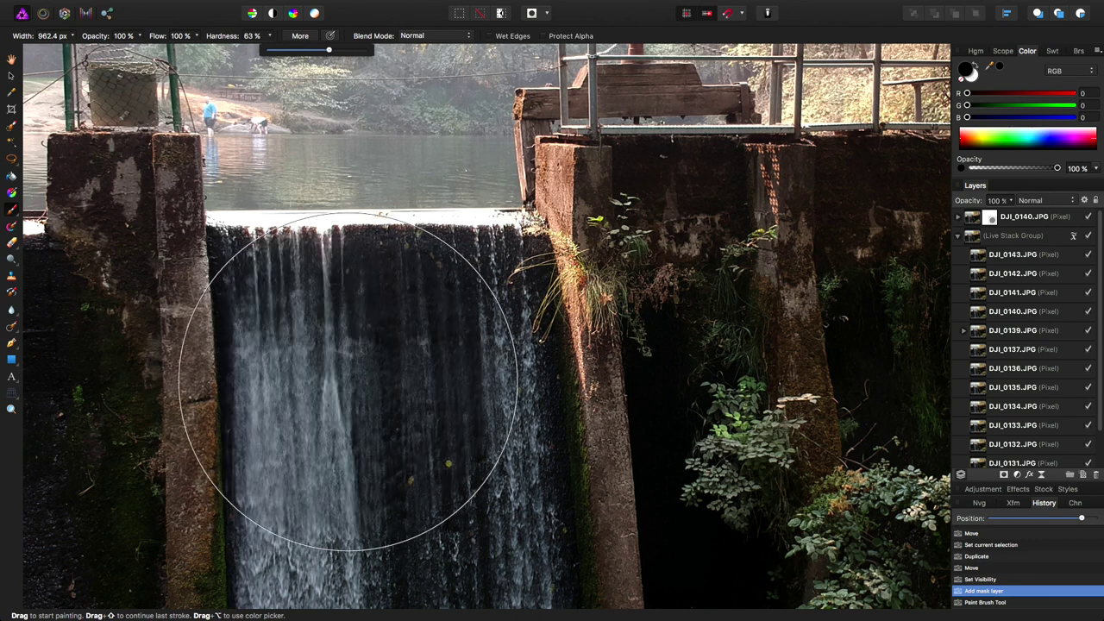
{"action": "mouse_move", "coordinate": [349, 381]}
{"action": "left_mouse_down"}
{"action": "mouse_move", "coordinate": [345, 399]}
{"action": "mouse_move", "coordinate": [348, 362]}
{"action": "mouse_move", "coordinate": [388, 319]}
{"action": "left_mouse_up"}
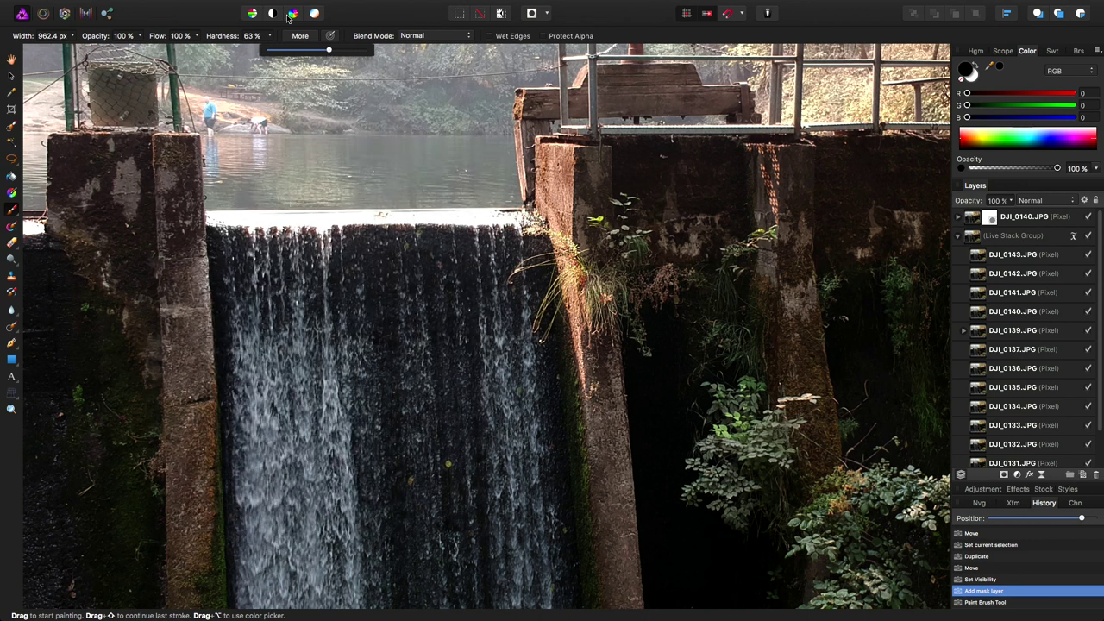
{"action": "left_click", "coordinate": [245, 37]}
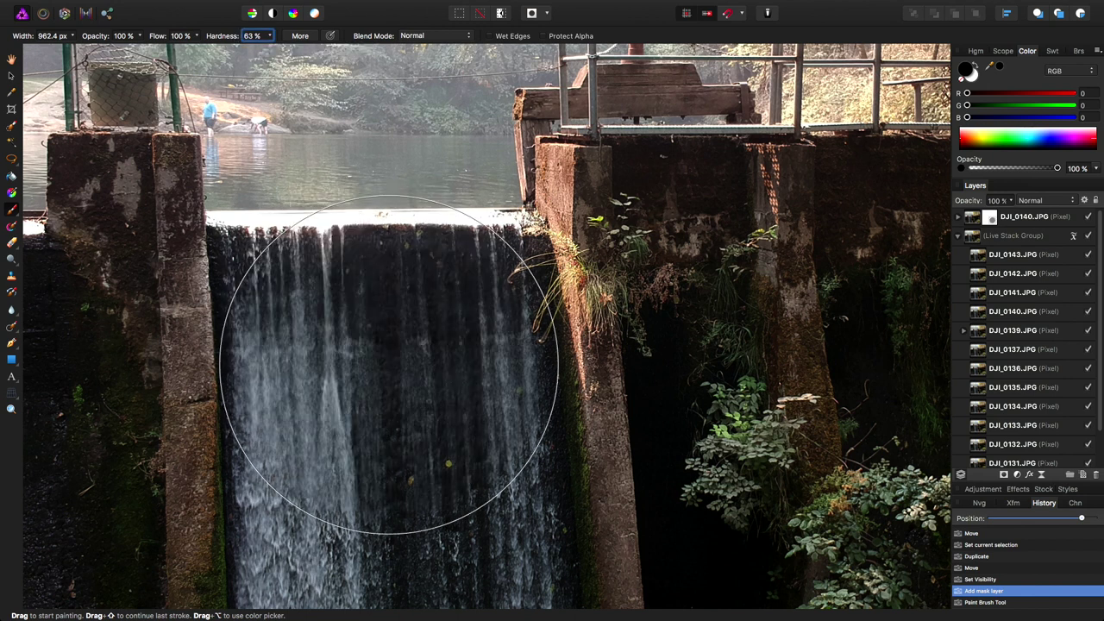
{"action": "mouse_move", "coordinate": [389, 364]}
{"action": "left_mouse_down"}
{"action": "mouse_move", "coordinate": [382, 411]}
{"action": "mouse_move", "coordinate": [355, 375]}
{"action": "left_mouse_up"}
{"action": "key", "text": "bracketleft"}
{"action": "key", "text": "bracketleft"}
{"action": "key", "text": "bracketleft"}
{"action": "key", "text": "bracketleft"}
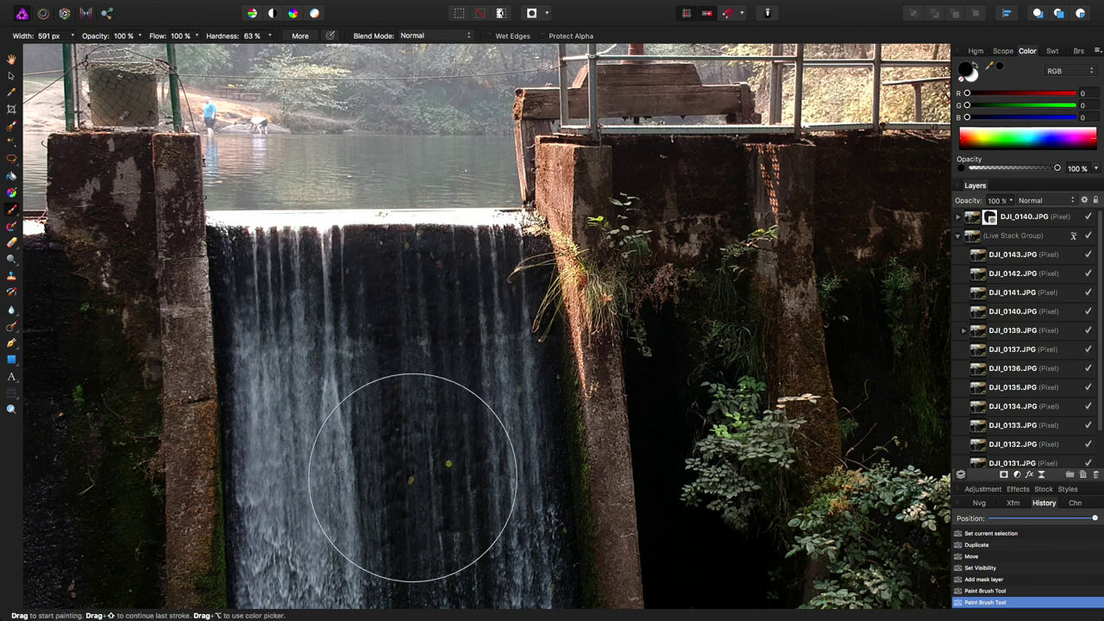
Step: Paint black over the left waterfall, down to the base and the right splash
{"action": "left_click_drag", "start_coordinate": [412, 477], "coordinate": [419, 264]}
{"action": "left_click_drag", "start_coordinate": [328, 239], "coordinate": [328, 374]}
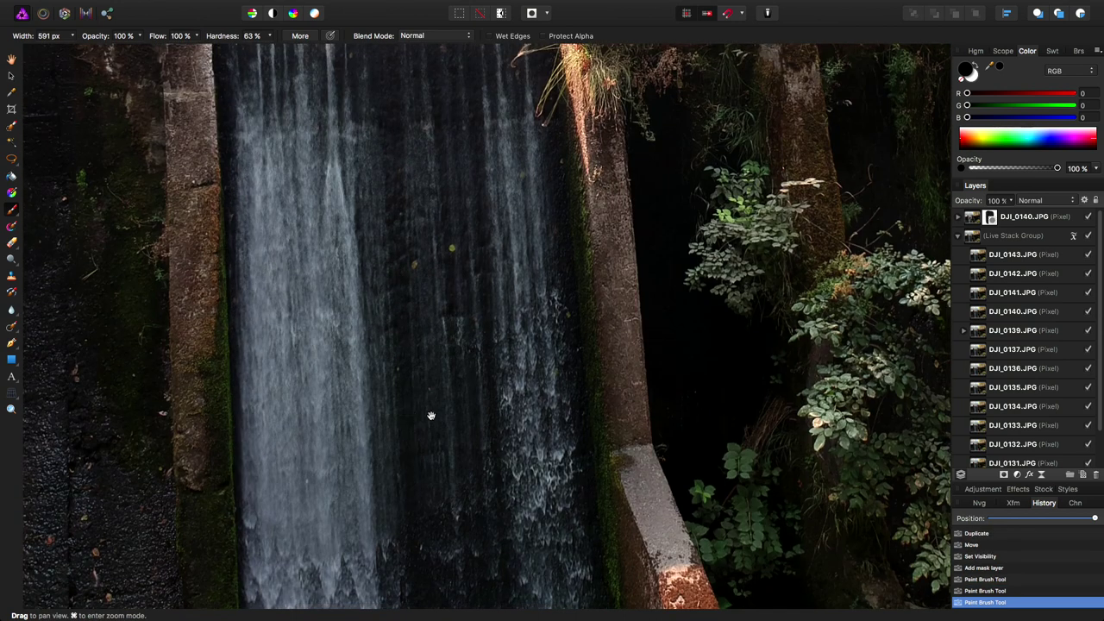
{"action": "left_click_drag", "start_coordinate": [431, 417], "coordinate": [424, 299]}
{"action": "mouse_move", "coordinate": [468, 136]}
{"action": "left_mouse_down"}
{"action": "mouse_move", "coordinate": [462, 477]}
{"action": "mouse_move", "coordinate": [451, 278]}
{"action": "left_mouse_up"}
{"action": "left_click_drag", "start_coordinate": [370, 216], "coordinate": [365, 288]}
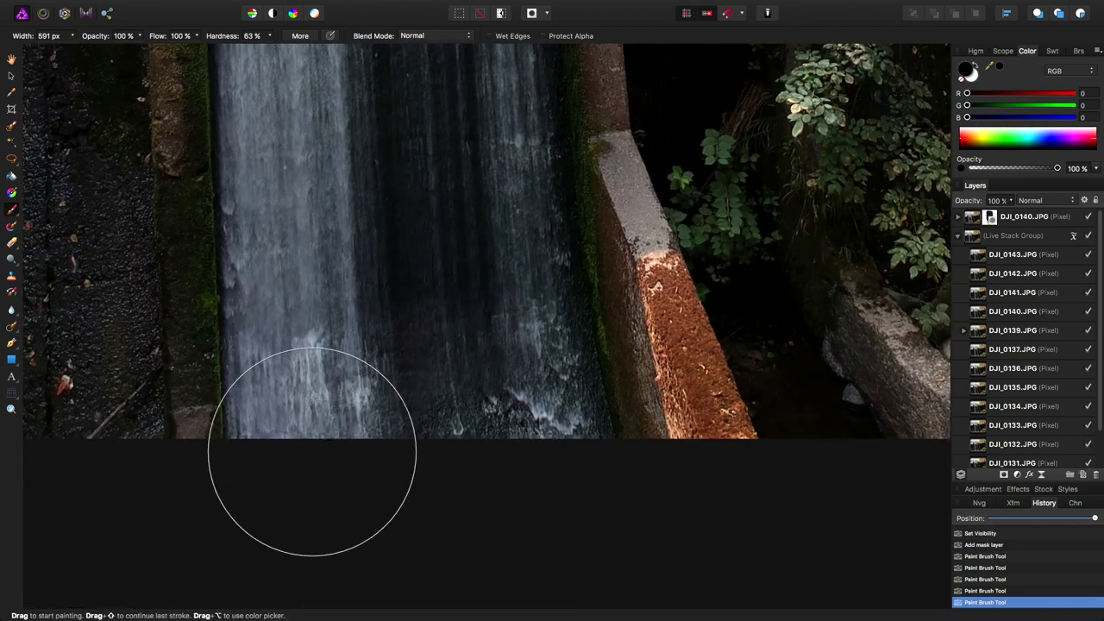
{"action": "mouse_move", "coordinate": [465, 471]}
{"action": "left_mouse_down"}
{"action": "mouse_move", "coordinate": [485, 362]}
{"action": "mouse_move", "coordinate": [505, 471]}
{"action": "left_mouse_up"}
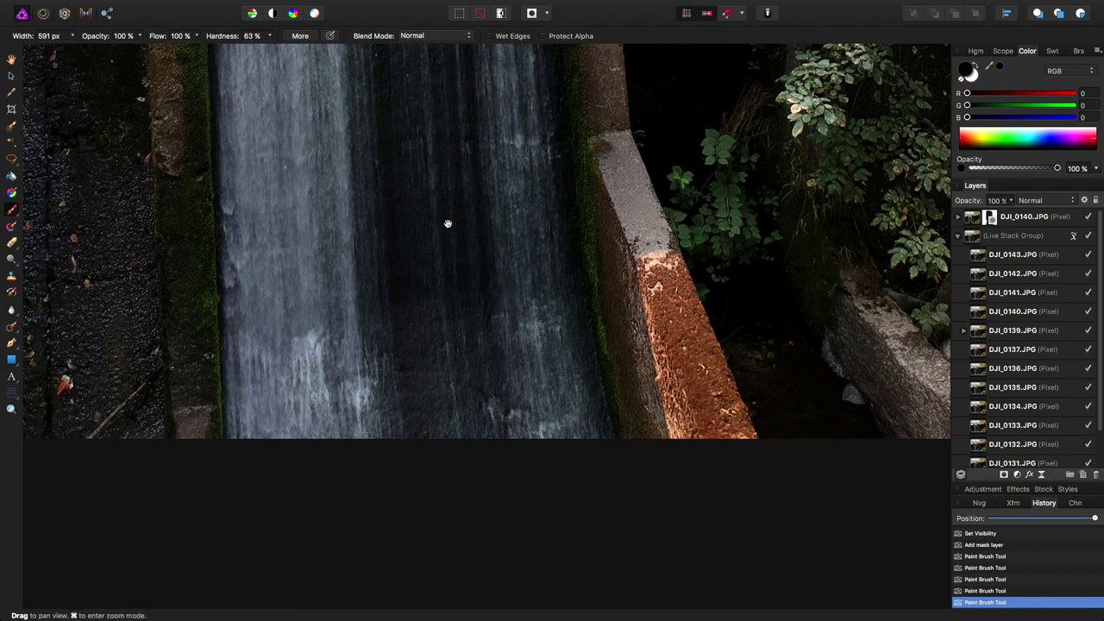
Step: Mask the waterfall top, shrink the brush to 308.5 px, and fit the photo
{"action": "mouse_move", "coordinate": [448, 224]}
{"action": "left_mouse_down"}
{"action": "mouse_move", "coordinate": [465, 510]}
{"action": "mouse_move", "coordinate": [456, 275]}
{"action": "left_mouse_up"}
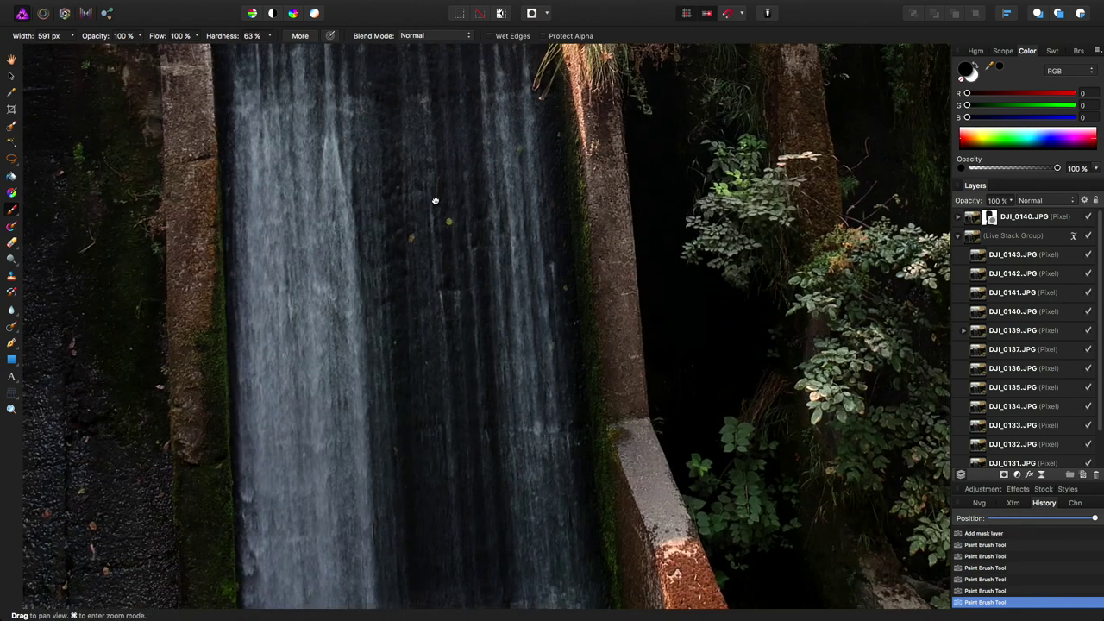
{"action": "left_click_drag", "start_coordinate": [434, 201], "coordinate": [437, 414]}
{"action": "left_click", "coordinate": [443, 419]}
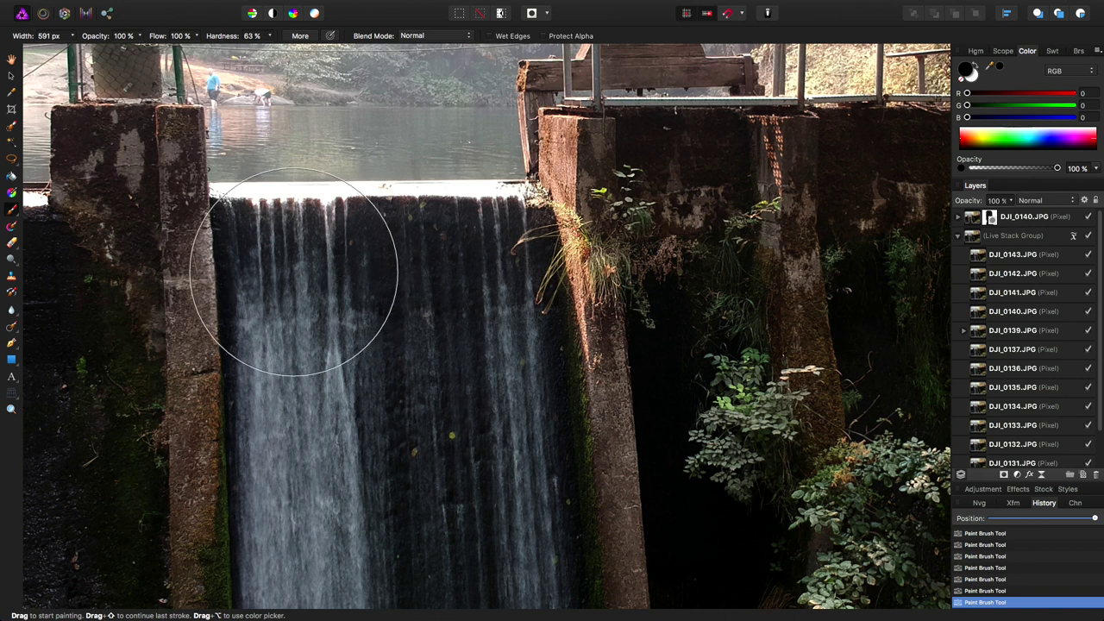
{"action": "key", "text": "bracketleft"}
{"action": "key", "text": "bracketleft"}
{"action": "key", "text": "bracketleft"}
{"action": "key", "text": "bracketleft"}
{"action": "key", "text": "bracketleft"}
{"action": "key", "text": "bracketleft"}
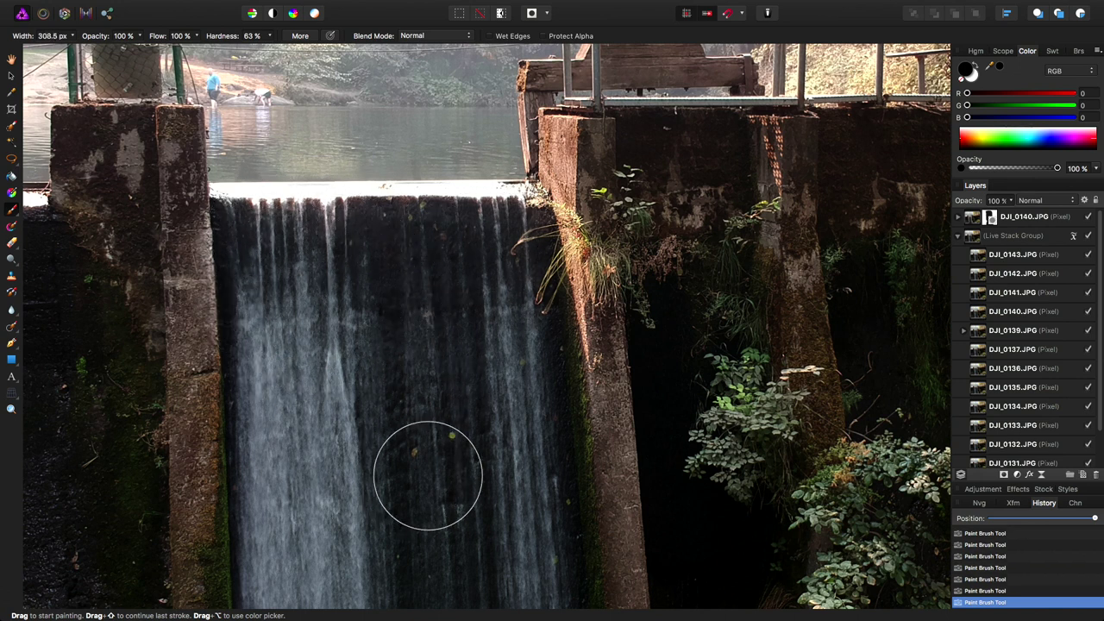
{"action": "key", "text": "super+0"}
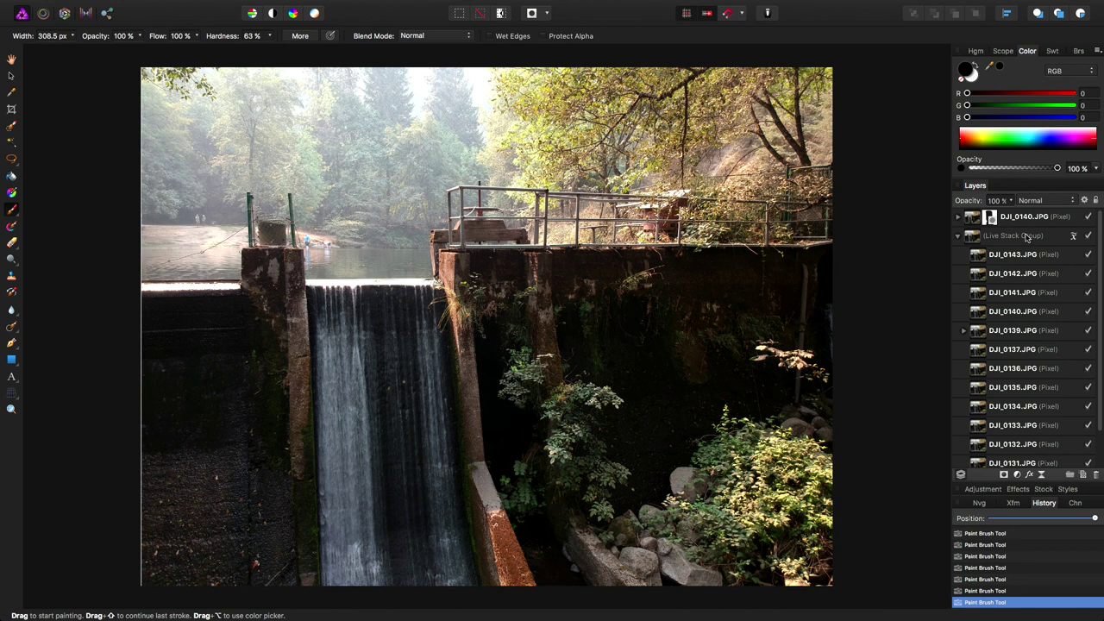
Step: Toggle the DJI_0140.JPG mask off, on, and off again to compare sharp and smooth water
{"action": "left_click", "coordinate": [990, 217], "text": "shift"}
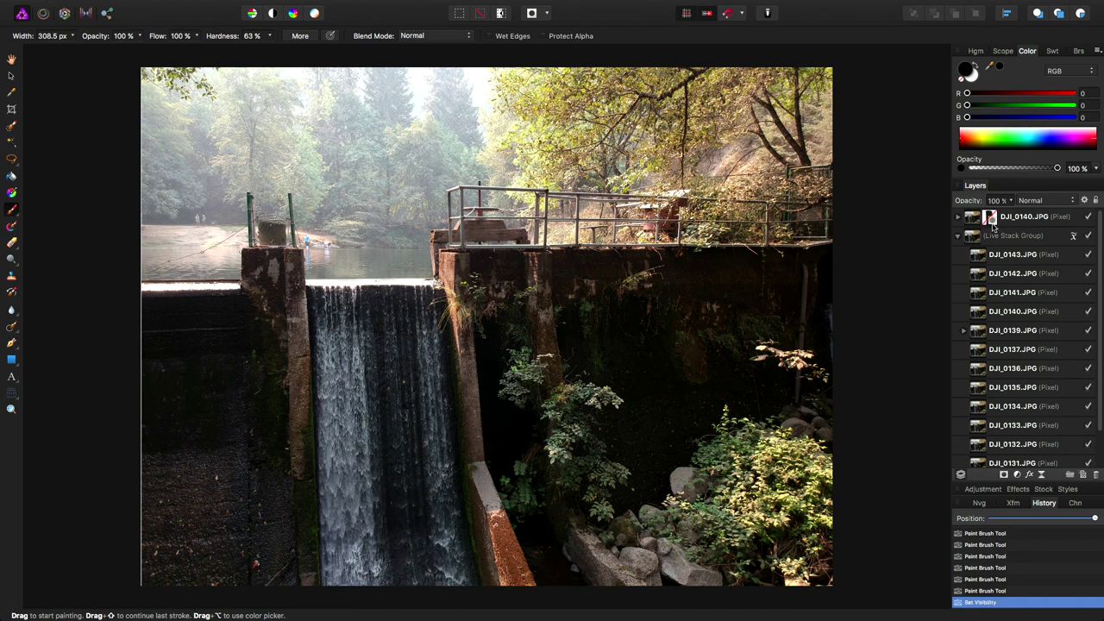
{"action": "left_click", "coordinate": [990, 217], "text": "shift"}
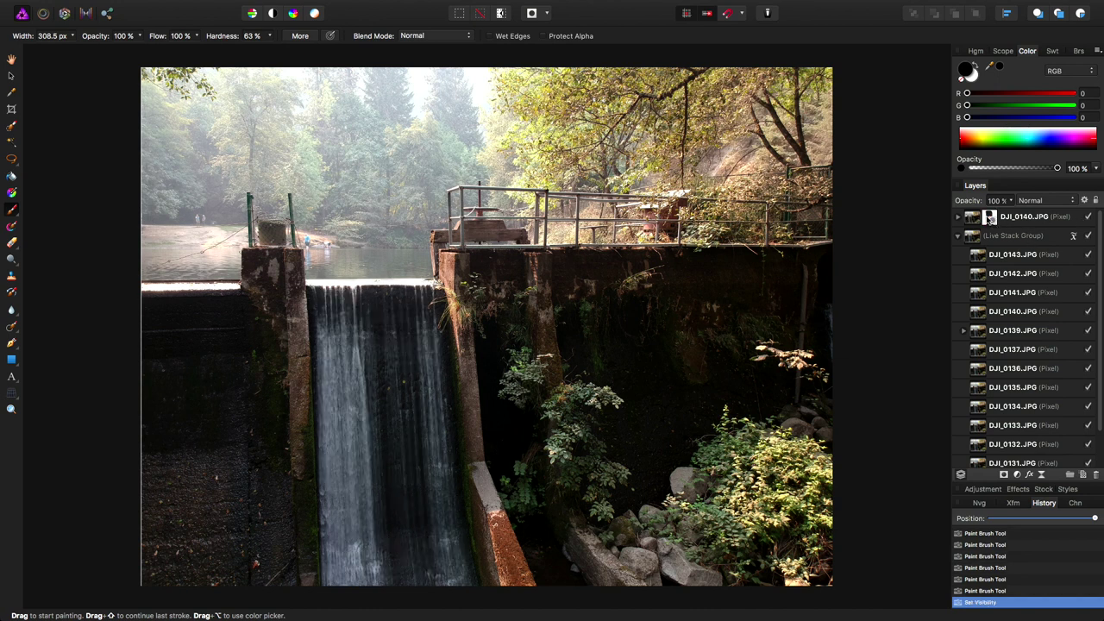
{"action": "left_click", "coordinate": [990, 218], "text": "shift"}
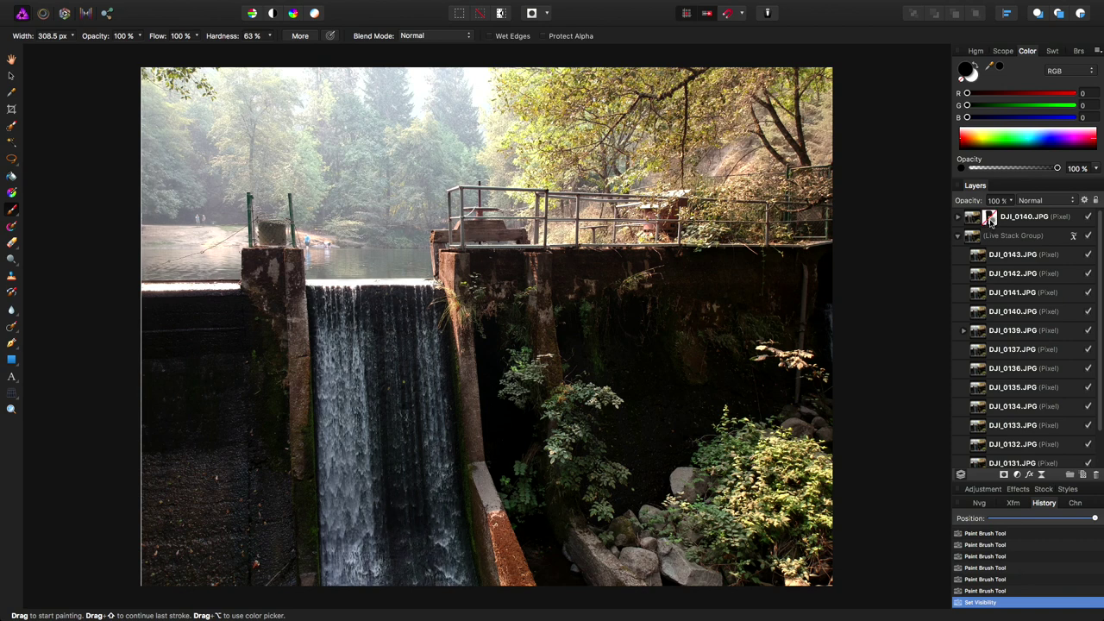